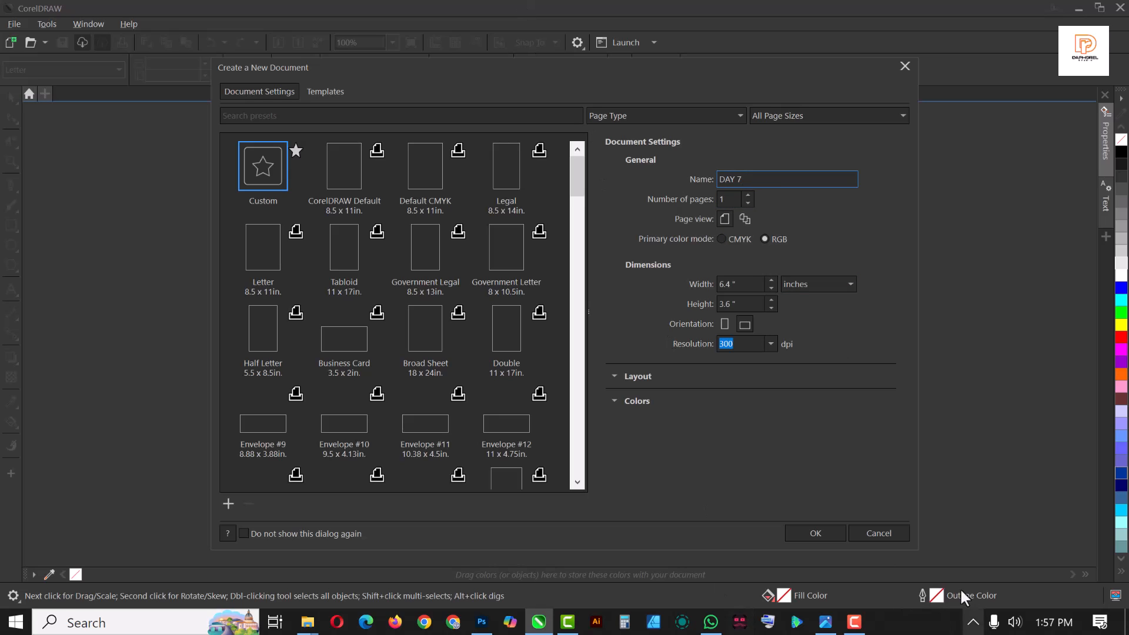
Step: Create the 6.4 × 3.6 inch RGB document DAY 7 at 300 dpi and draw a horizontal line about 3.5 inches long
left_click(826, 535)
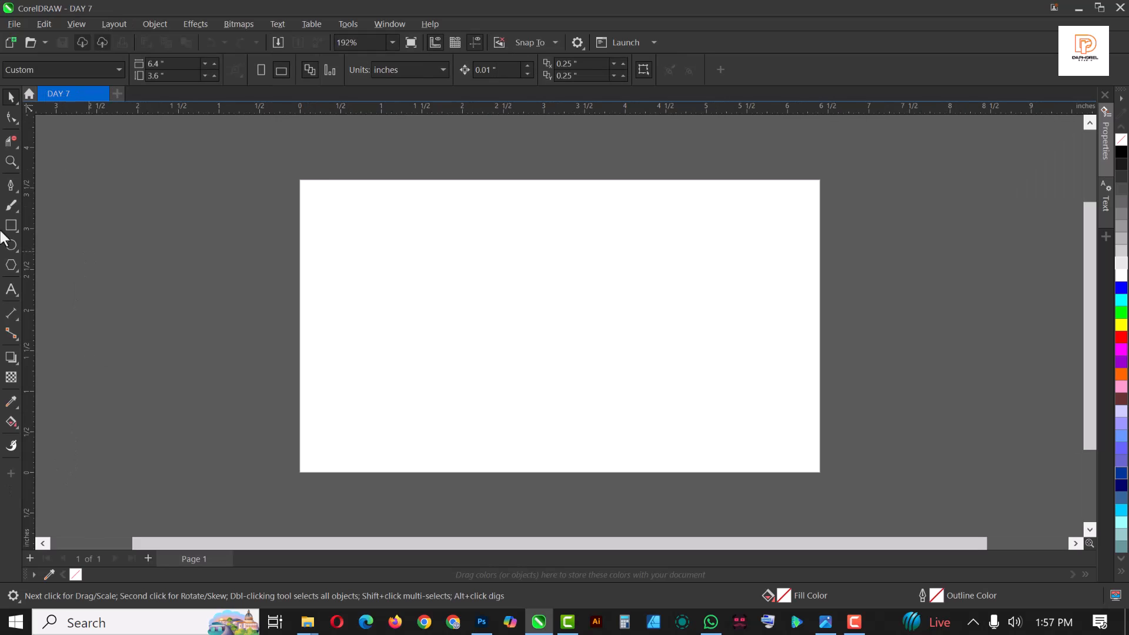
left_click(10, 186)
left_click(431, 268)
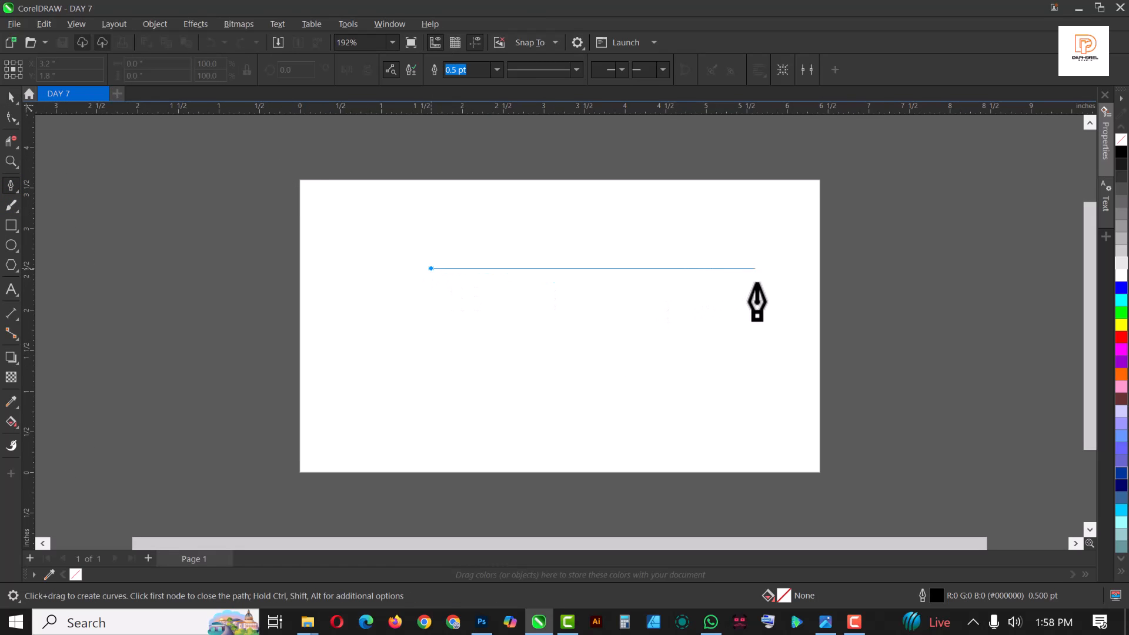
double_click(716, 293)
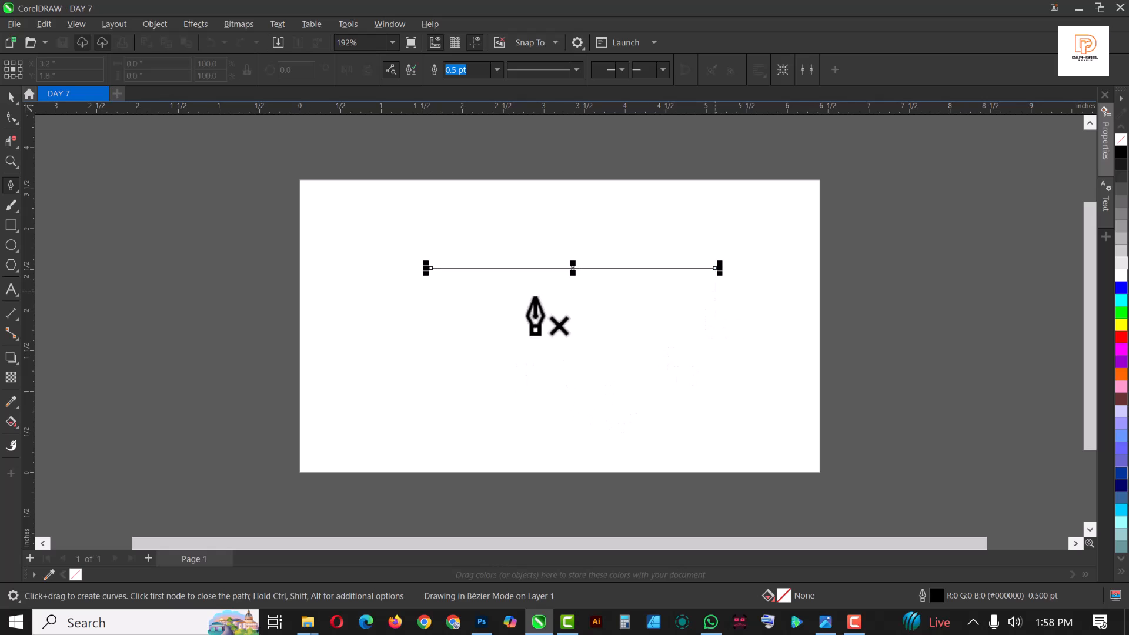
Step: Duplicate the horizontal line downward three times at equal spacing to build a four-line guide
key("space")
left_click_drag(573, 269, 573, 298)
key("ctrl+d")
key("ctrl+d")
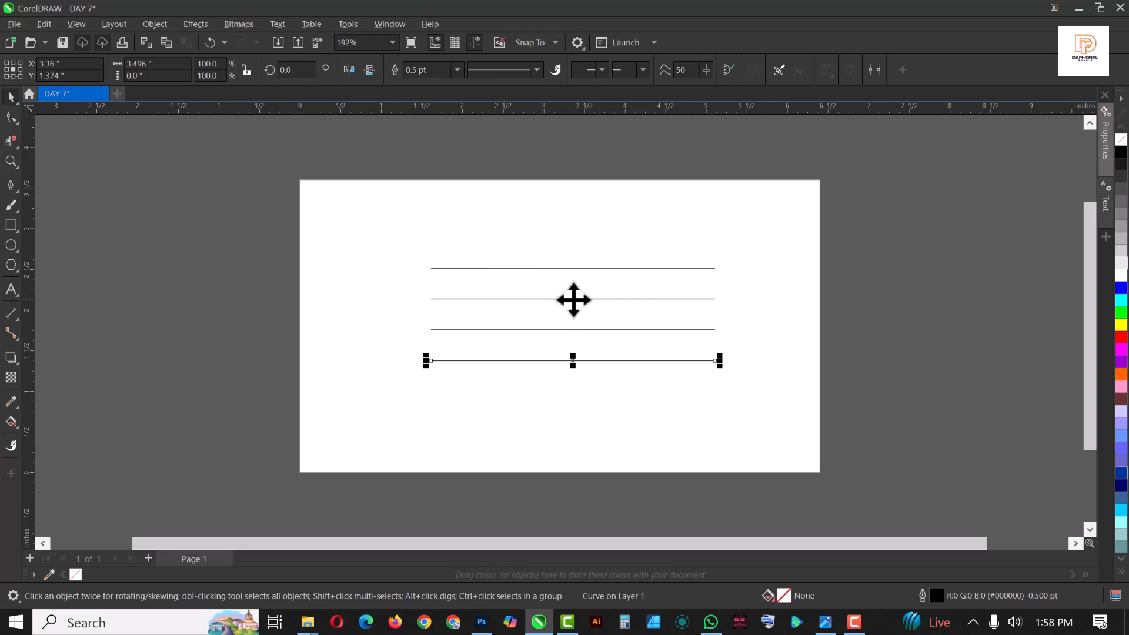
Step: Draw the N's left stem from the first guide line to the fourth, continue right about 0.63 inch, and angle back to the third line
scroll(586, 353, "up", 2)
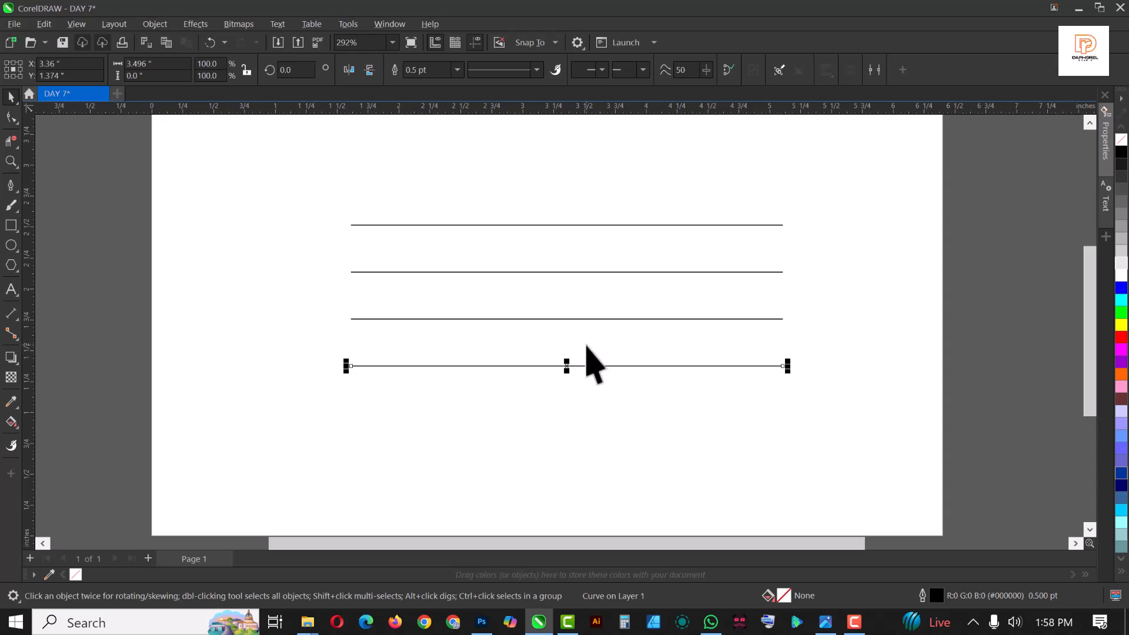
left_click(11, 187)
left_click(445, 225)
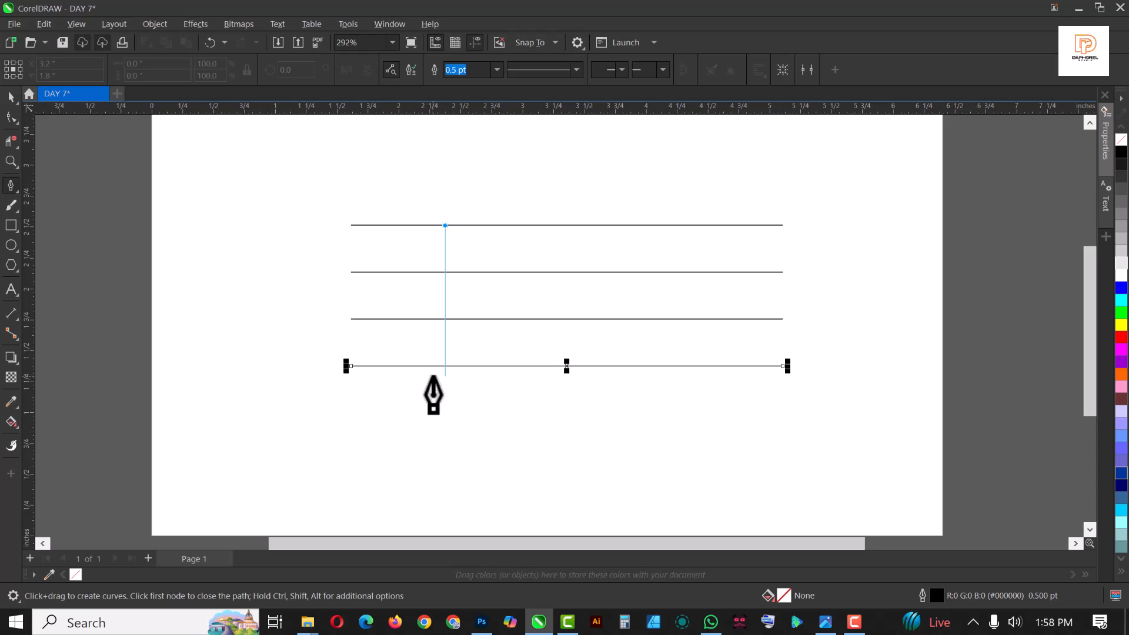
double_click(445, 365)
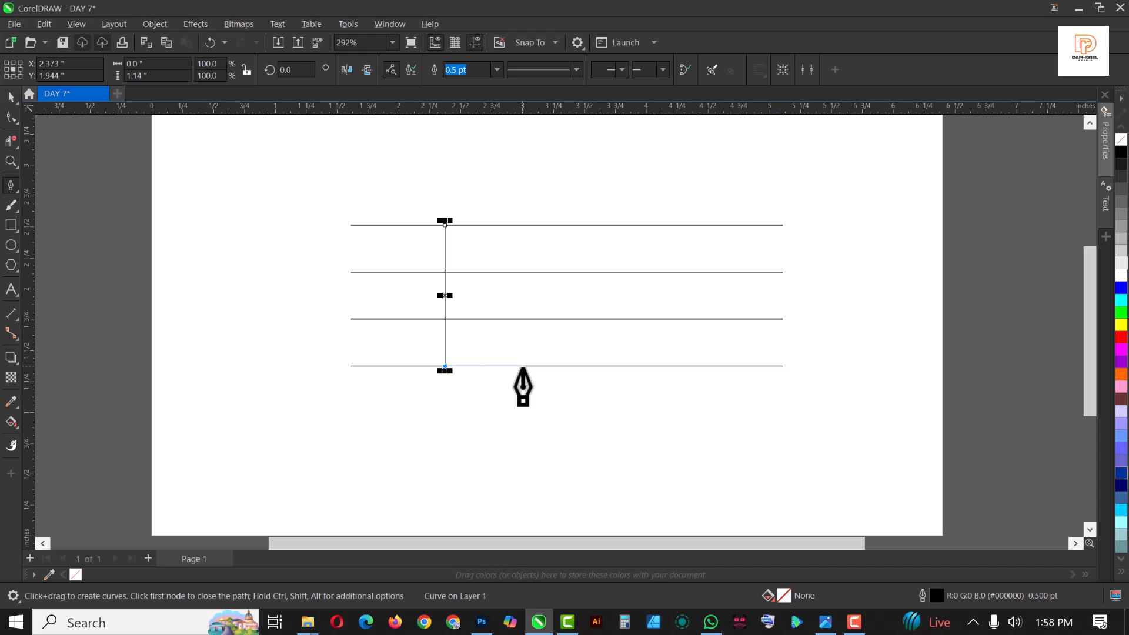
left_click(523, 366)
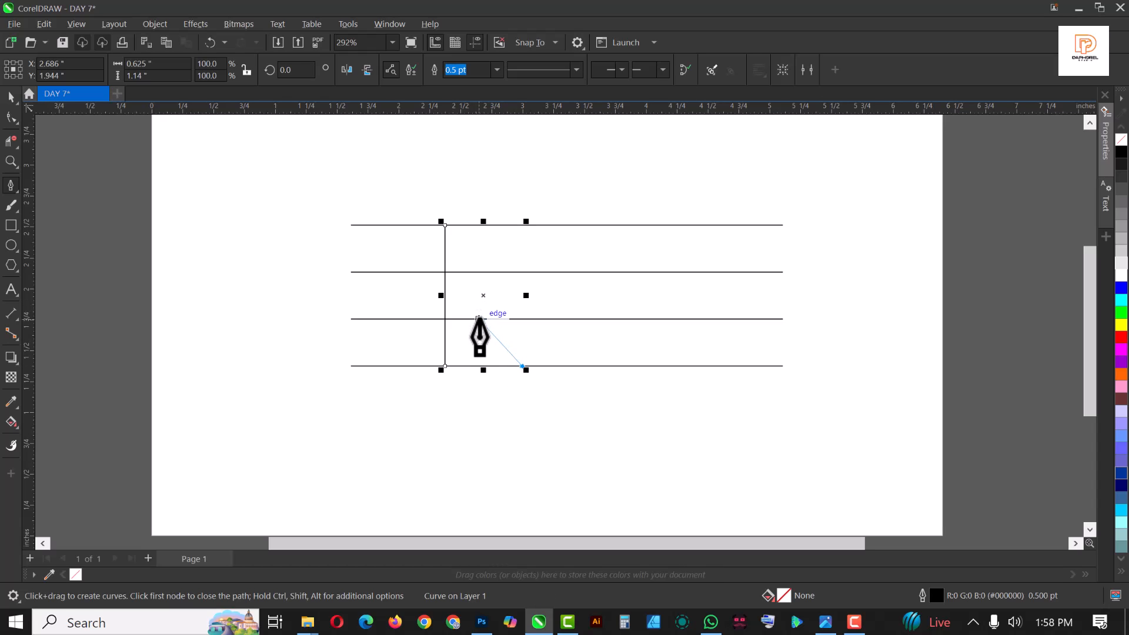
double_click(479, 319)
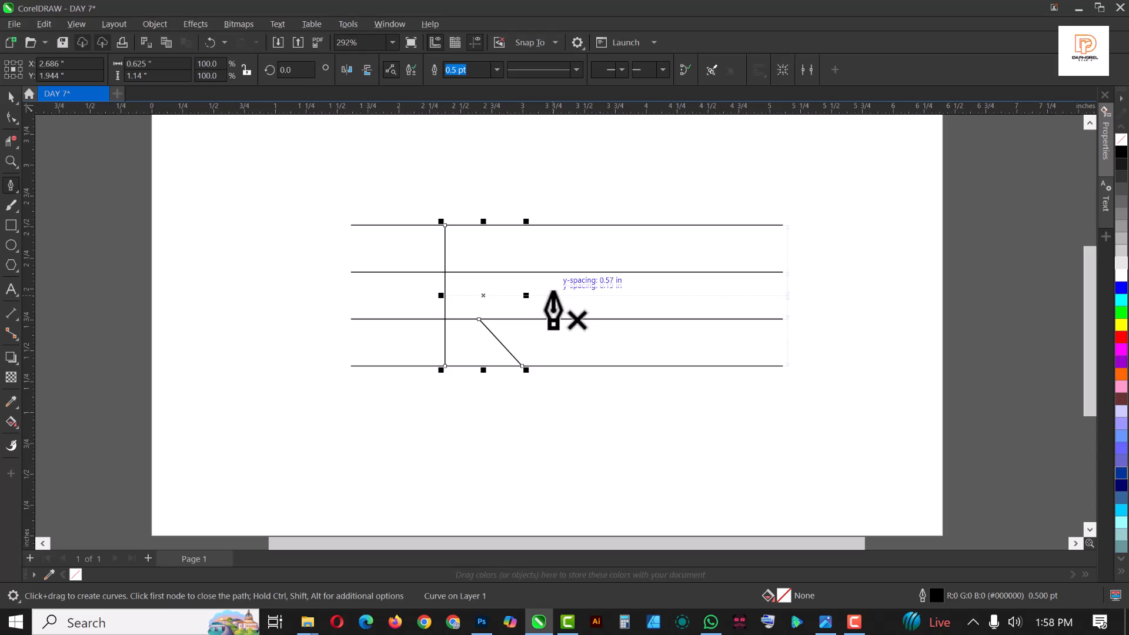
Step: Extend the path from the left stem's top with the N's diagonal, right stem, and a top hook ending on the second guide line
left_click(445, 224)
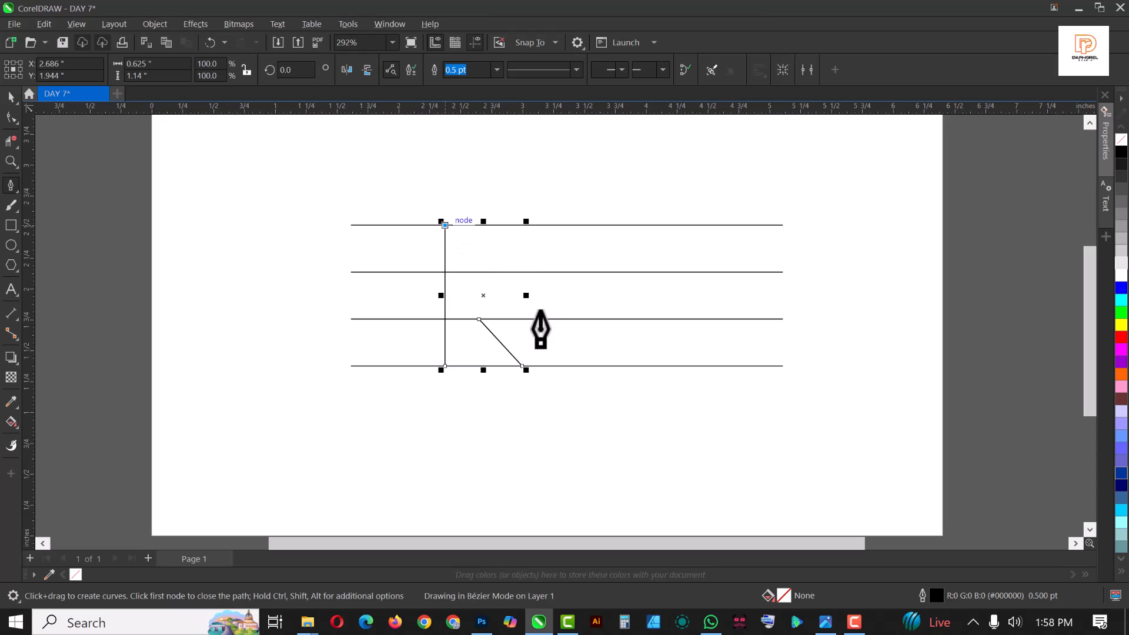
left_click(585, 366)
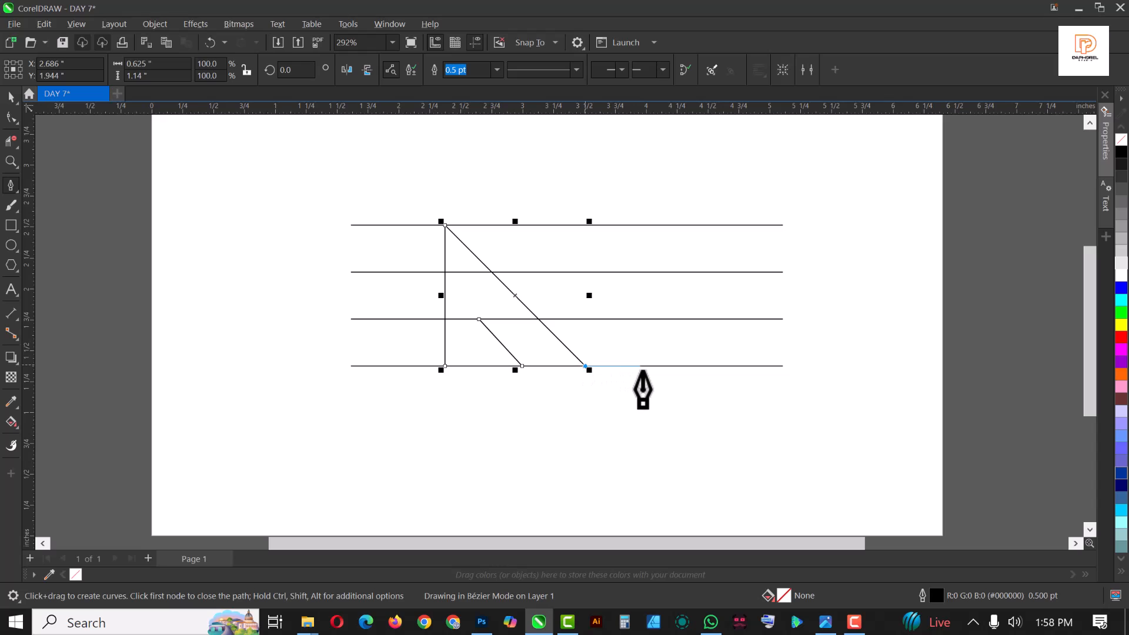
left_click(584, 225)
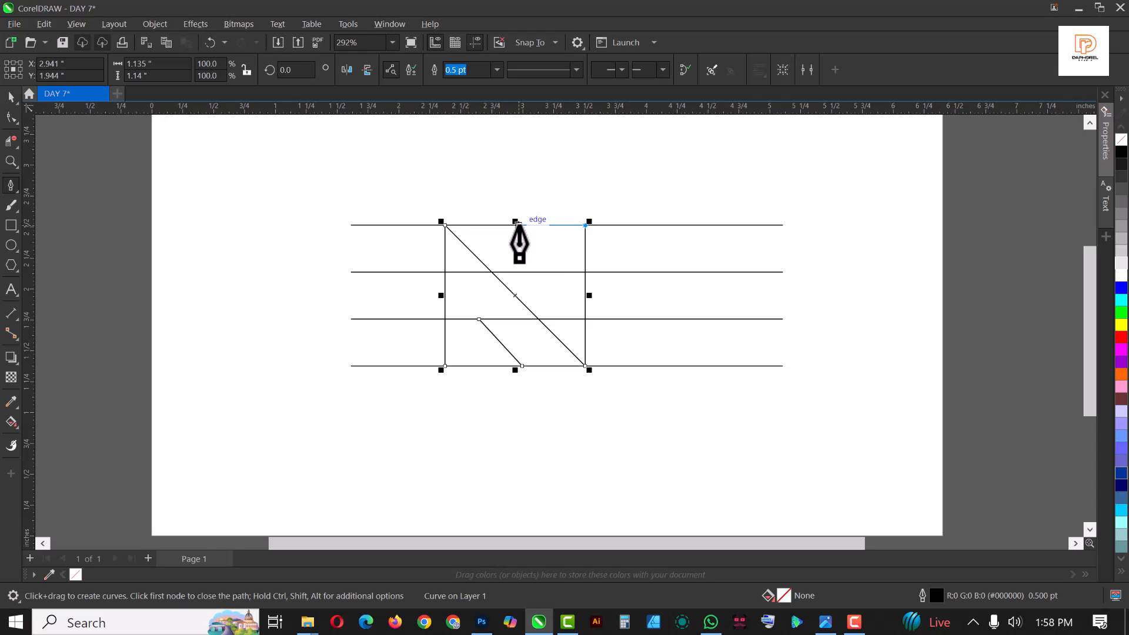
left_click(517, 224)
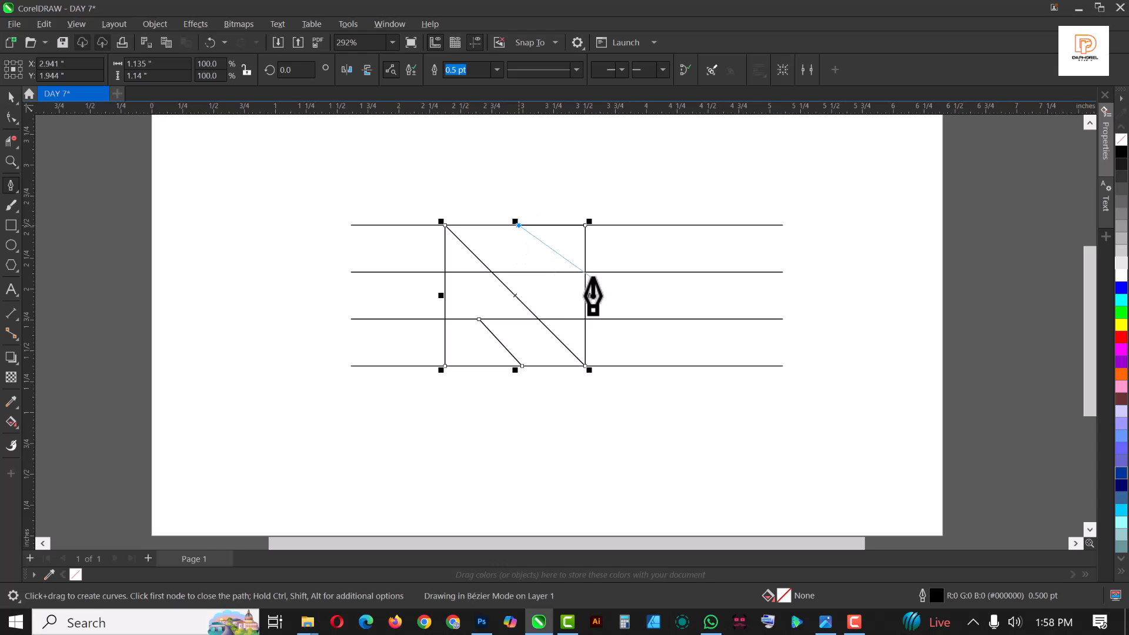
double_click(548, 271)
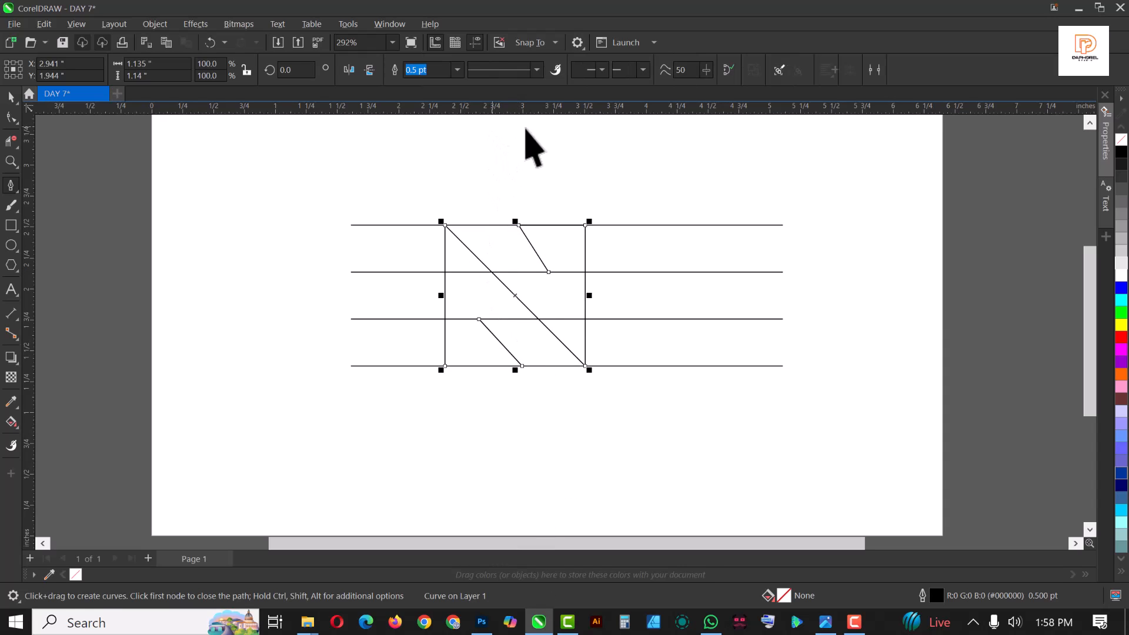
Step: Set the outline width of the N-shaped curve to 8 pt
key("space")
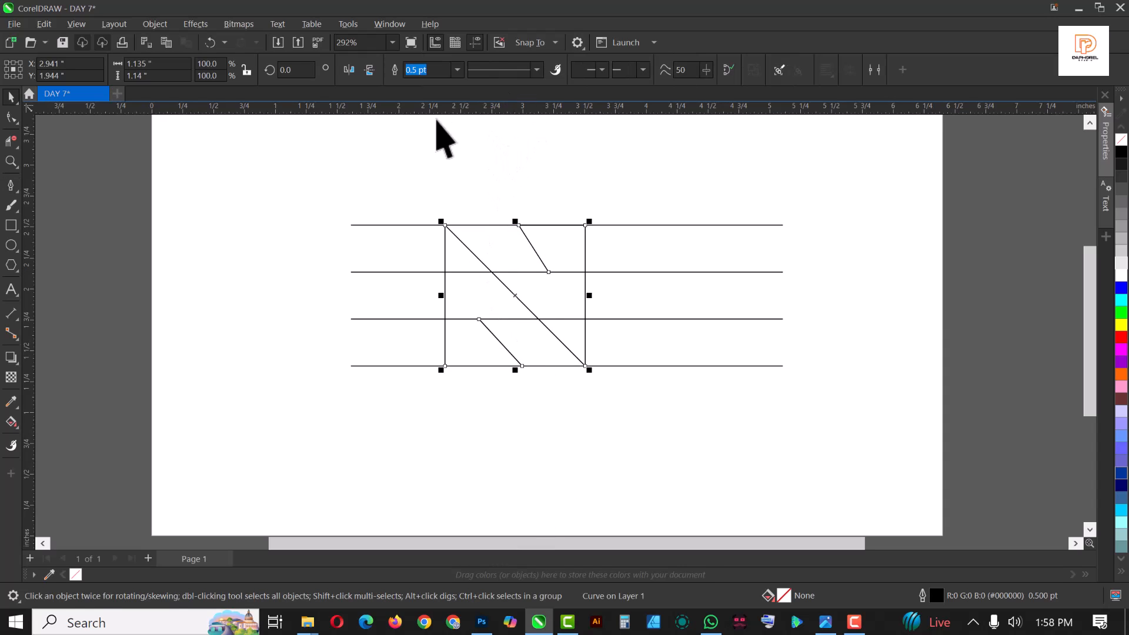
left_click(456, 71)
left_click(418, 184)
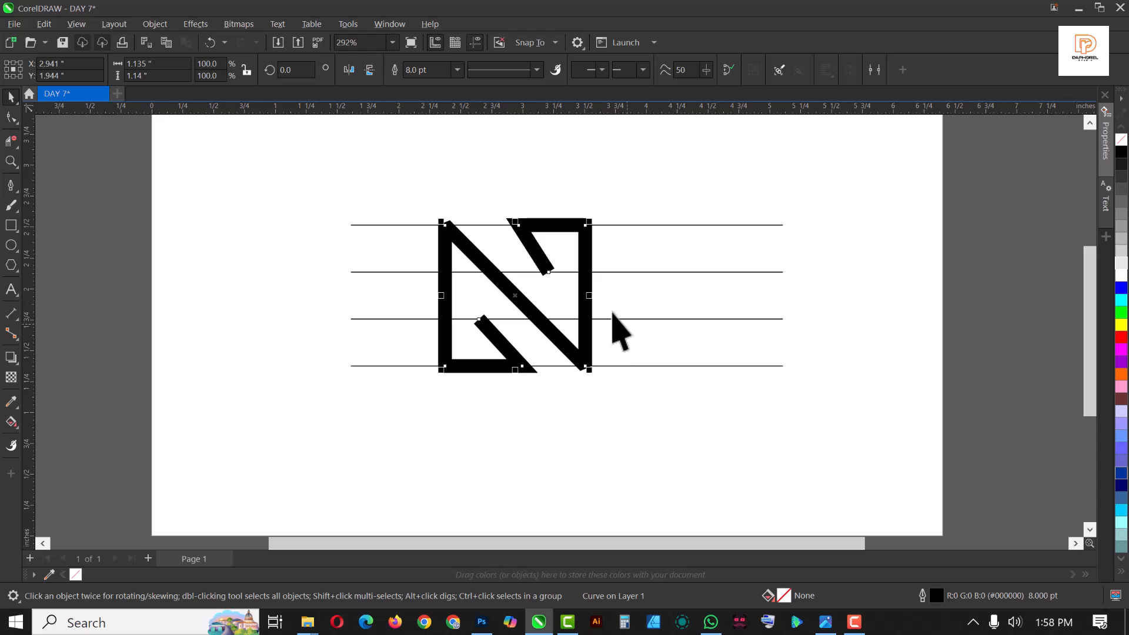
Step: Convert the thick outline of the N shape to an object
scroll(459, 241, "up", 1)
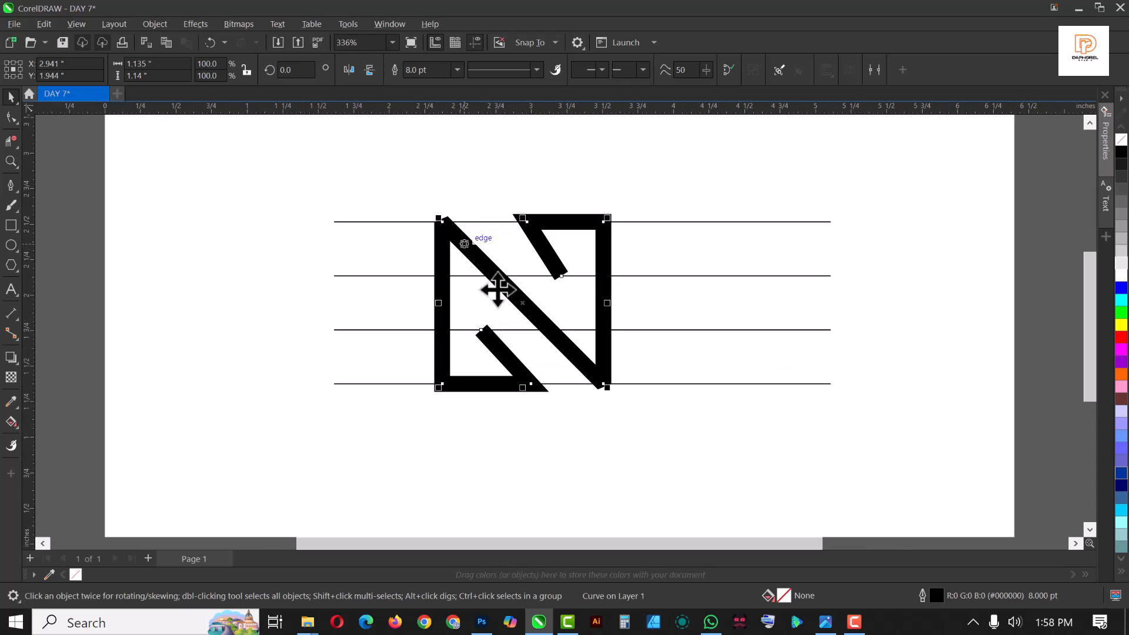
scroll(496, 290, "down", 2)
scroll(490, 318, "up", 1)
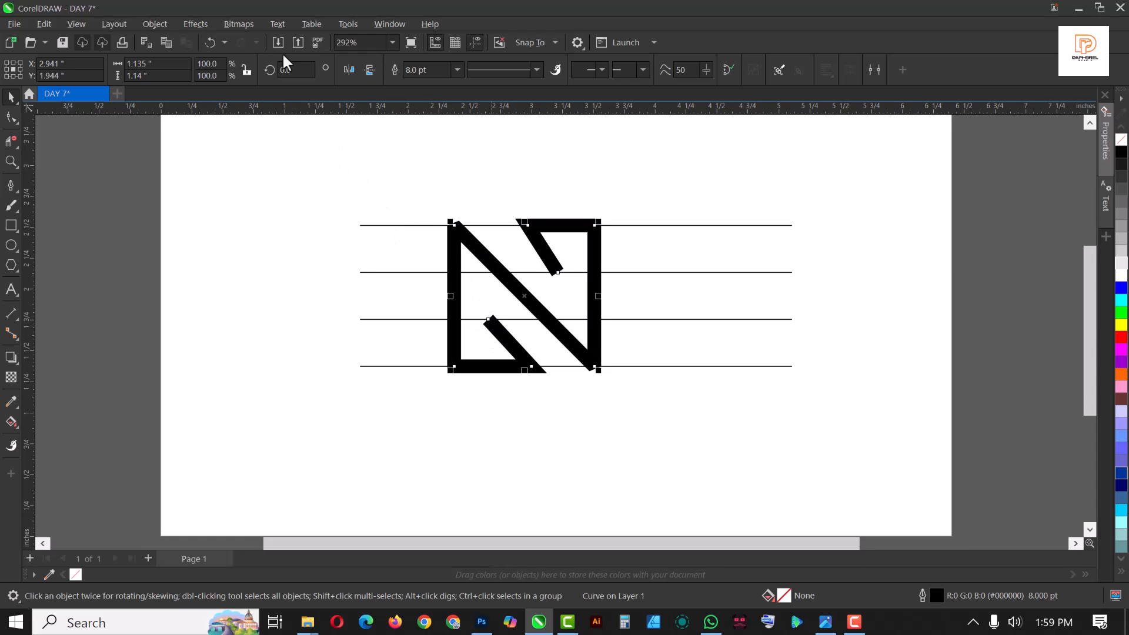
left_click(155, 24)
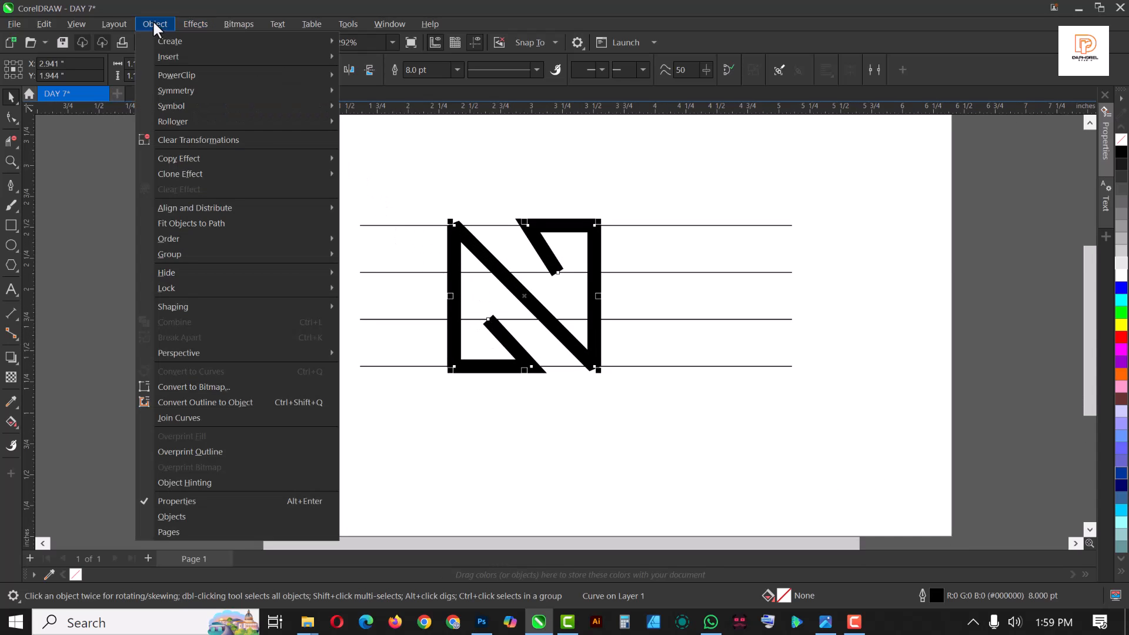
left_click(228, 402)
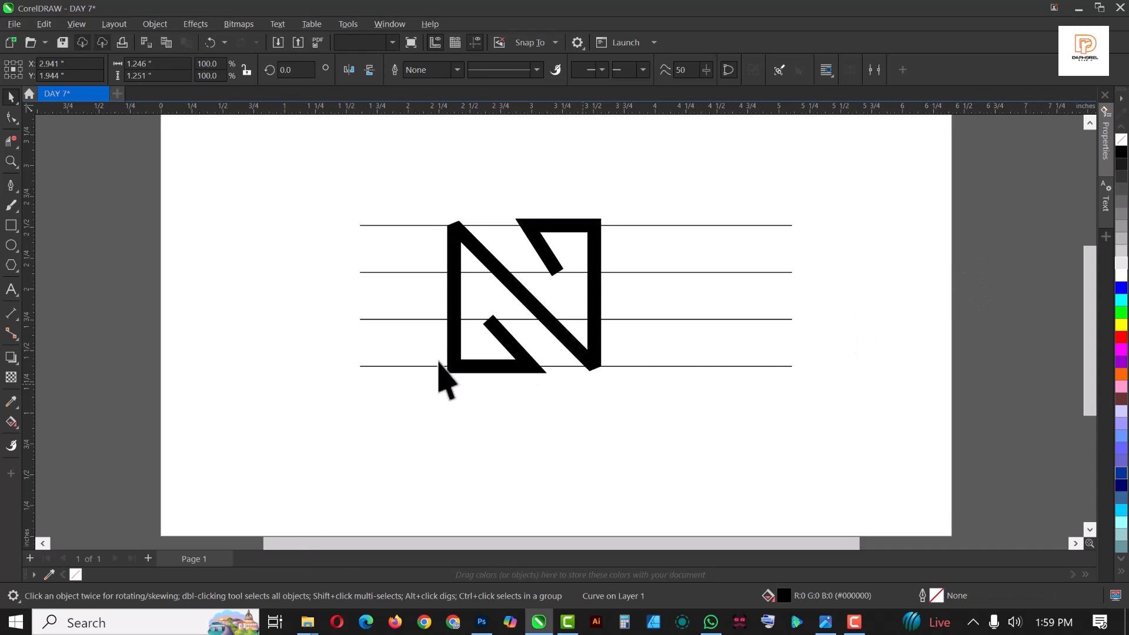
Step: Move the upper-right hook's nodes down so its top edge lines up with the first guide line
scroll(459, 318, "up", 2)
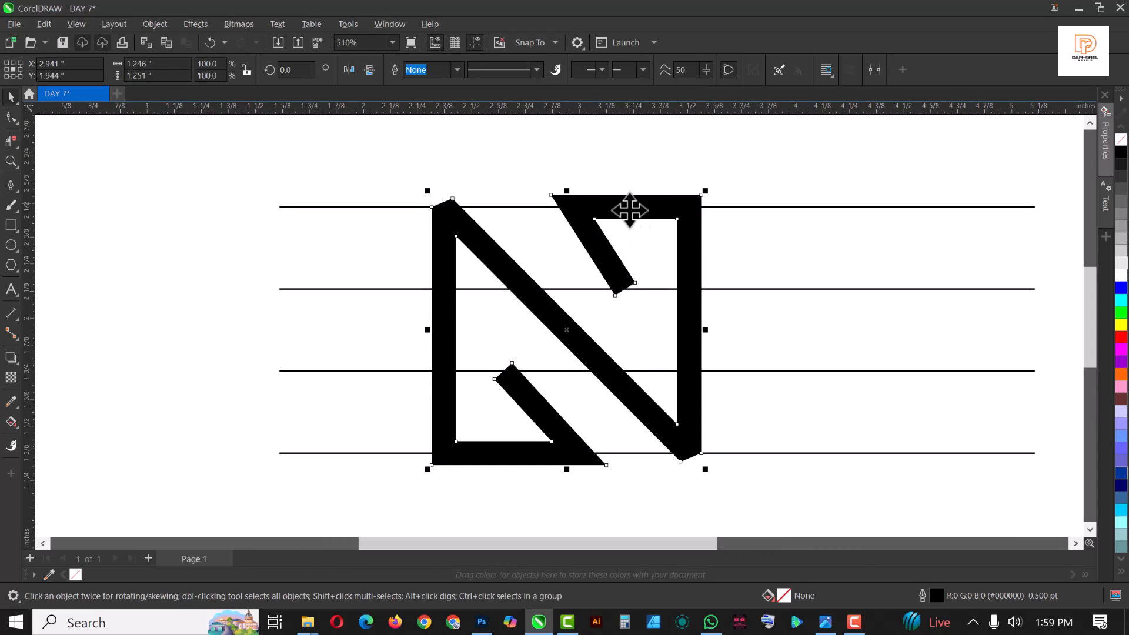
scroll(629, 209, "up", 1)
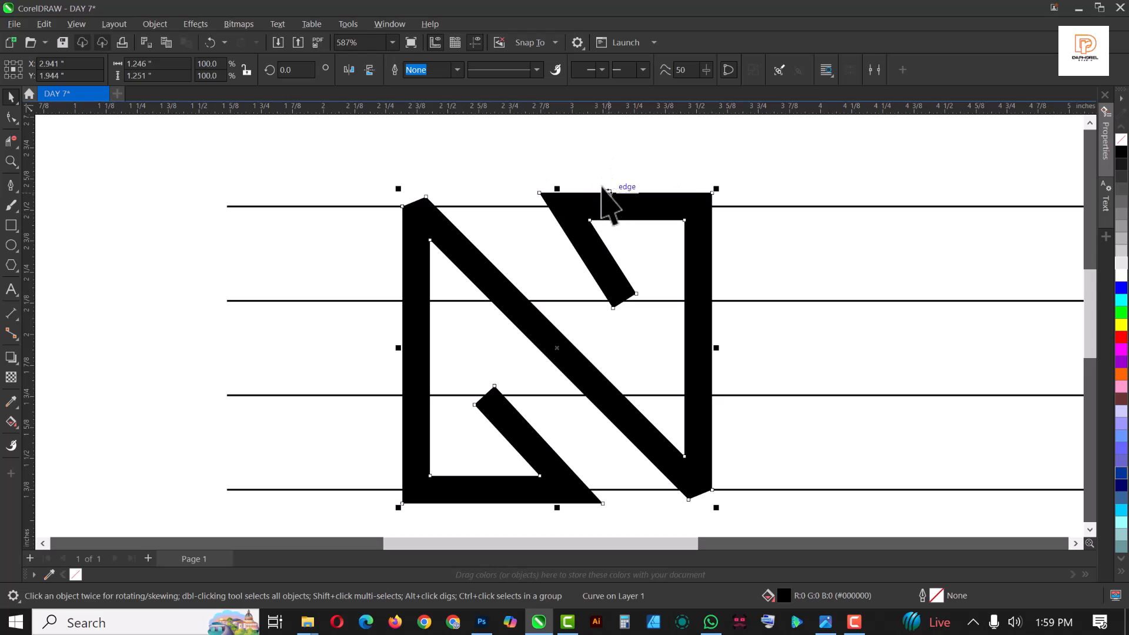
scroll(528, 239, "down", 2)
scroll(547, 289, "up", 2)
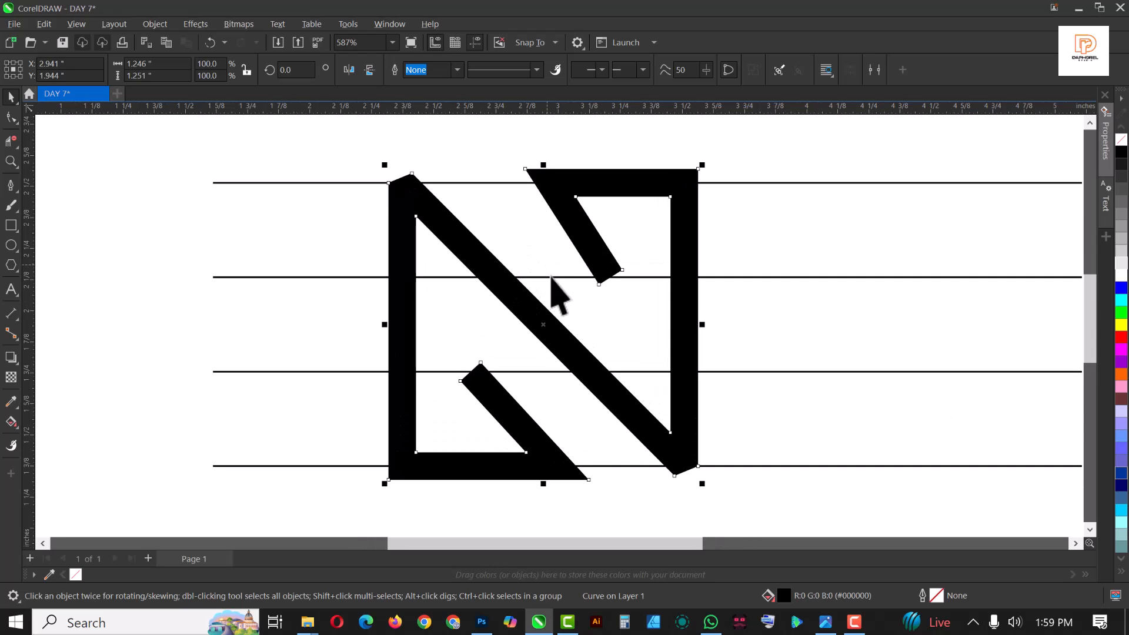
left_click(12, 116)
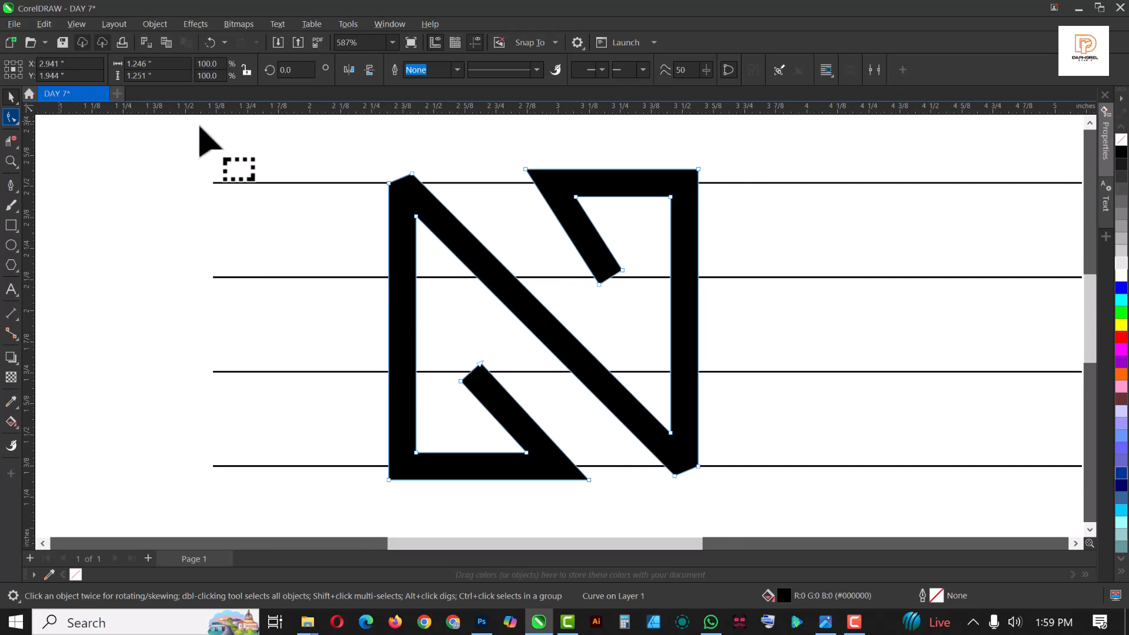
left_click_drag(501, 139, 789, 271)
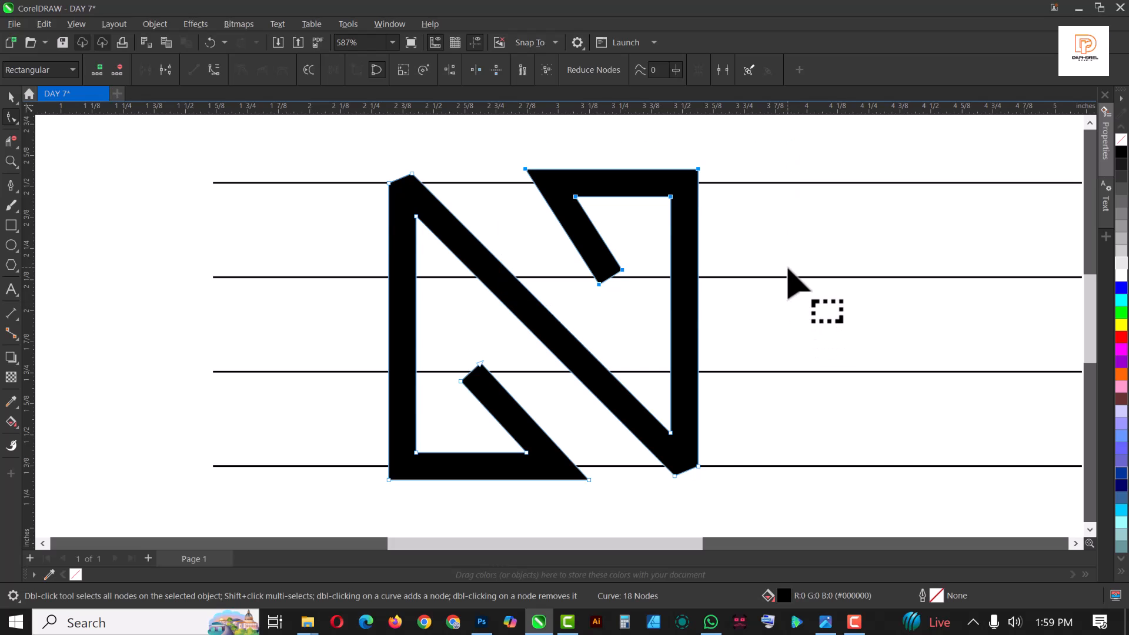
key("Down")
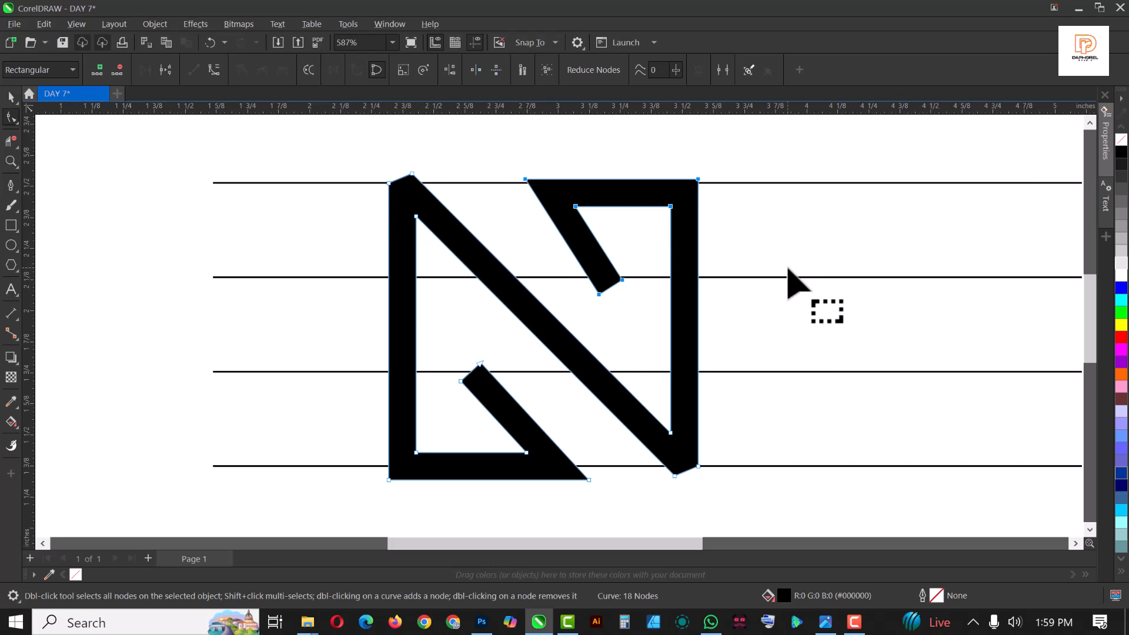
key("Down")
key("Down")
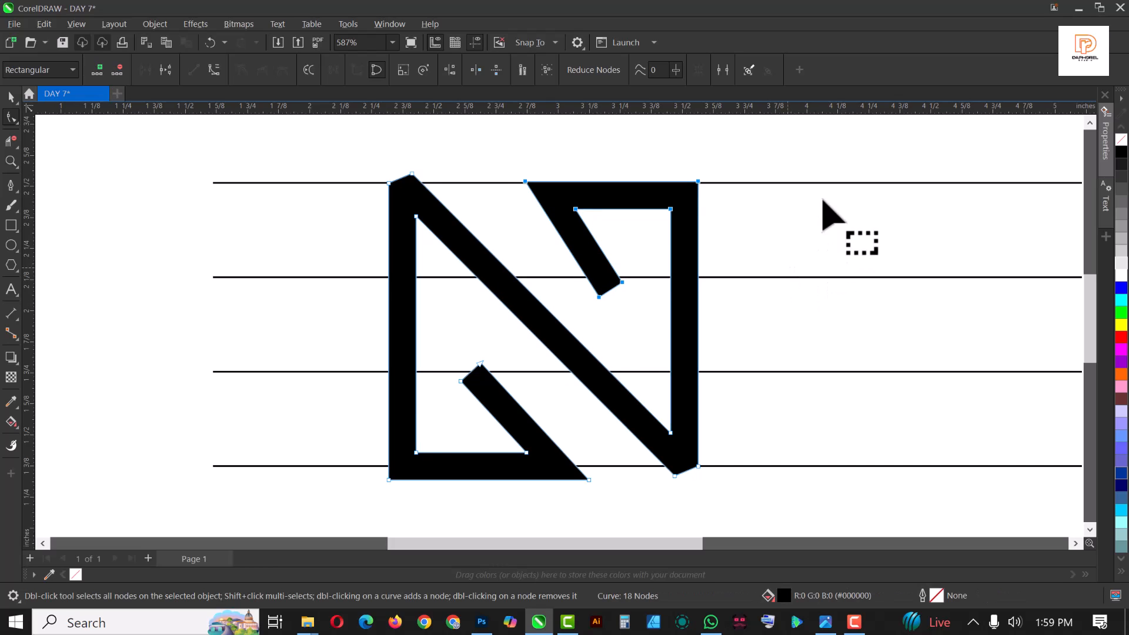
Step: Move the lower-left hook's nodes up toward the fourth guide line
left_click_drag(337, 335, 628, 513)
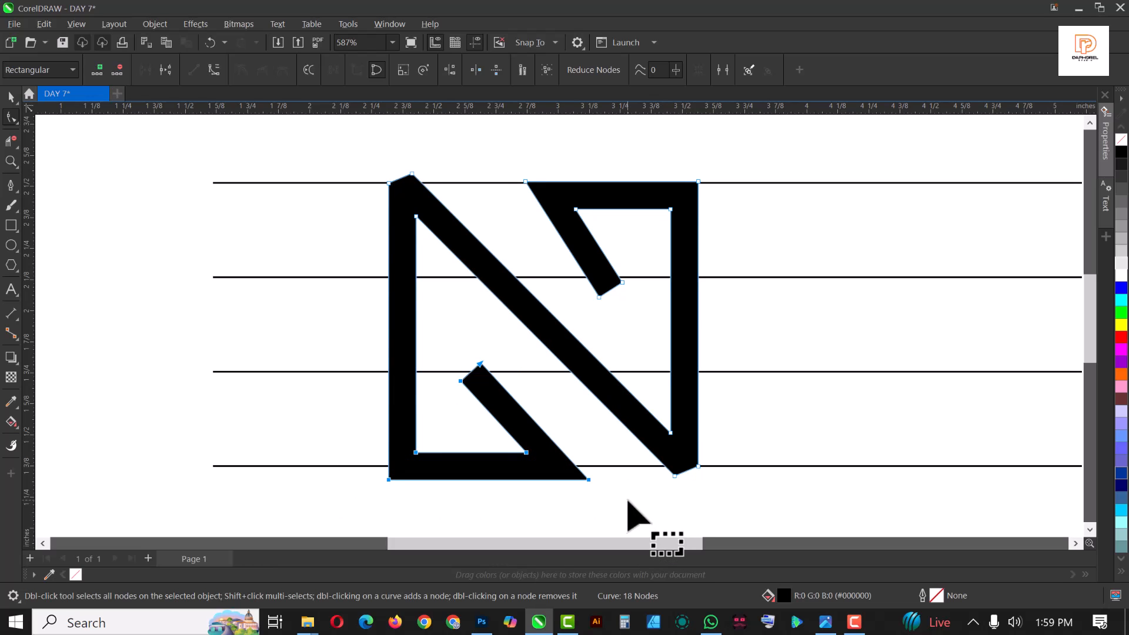
key("Up")
key("Up")
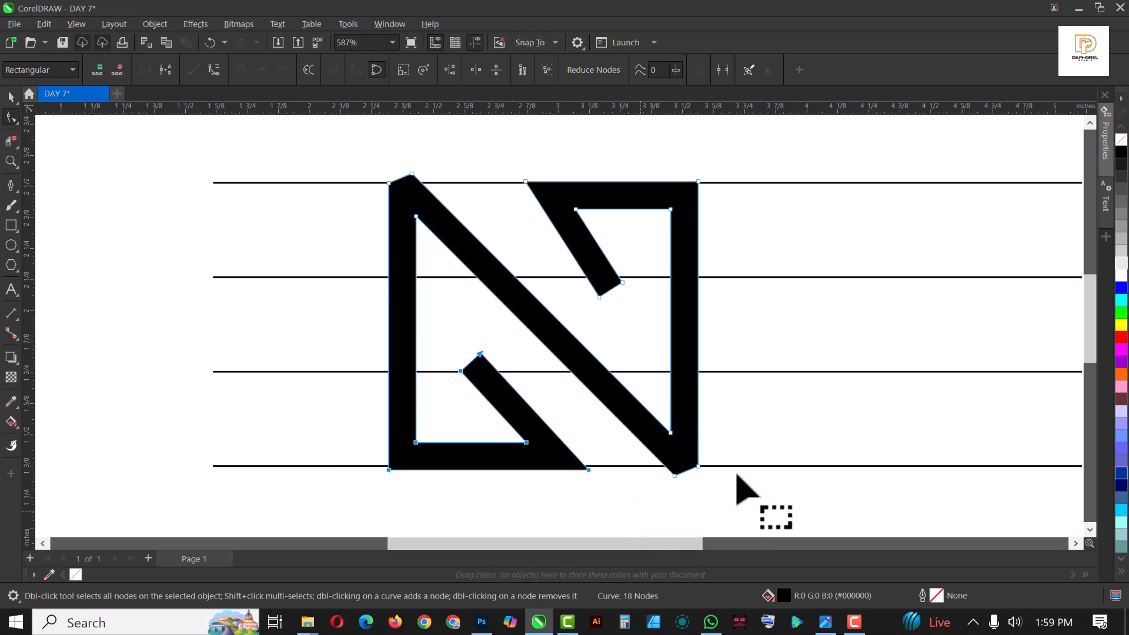
Step: Nudge the two bottom corner nodes of the lower-left hook up onto the fourth guide line
scroll(412, 176, "up", 3)
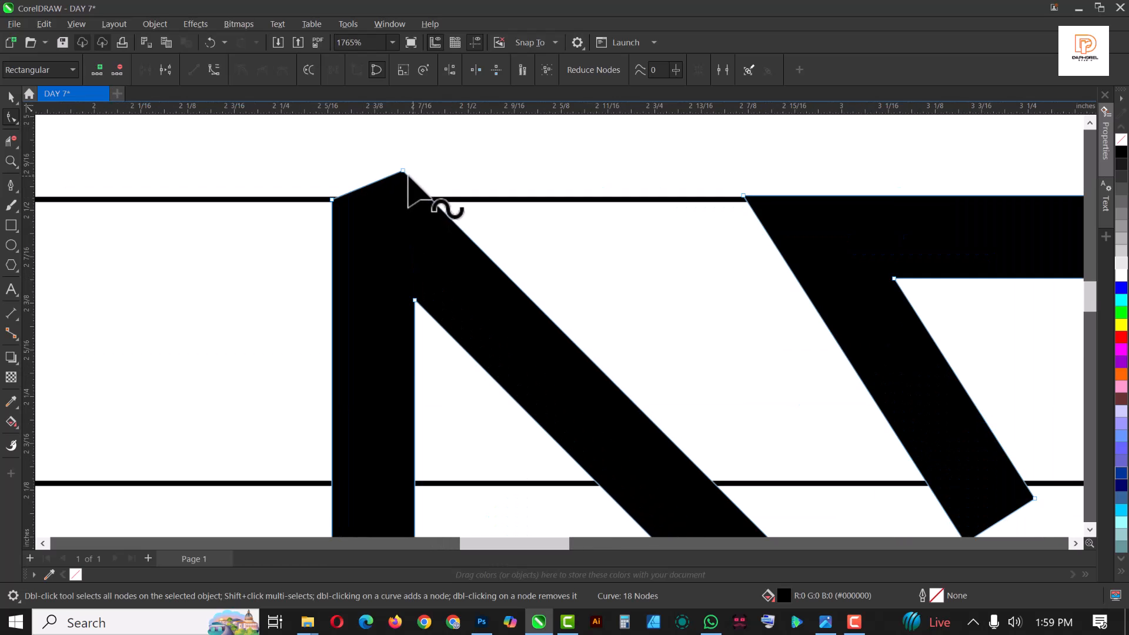
scroll(479, 214, "down", 3)
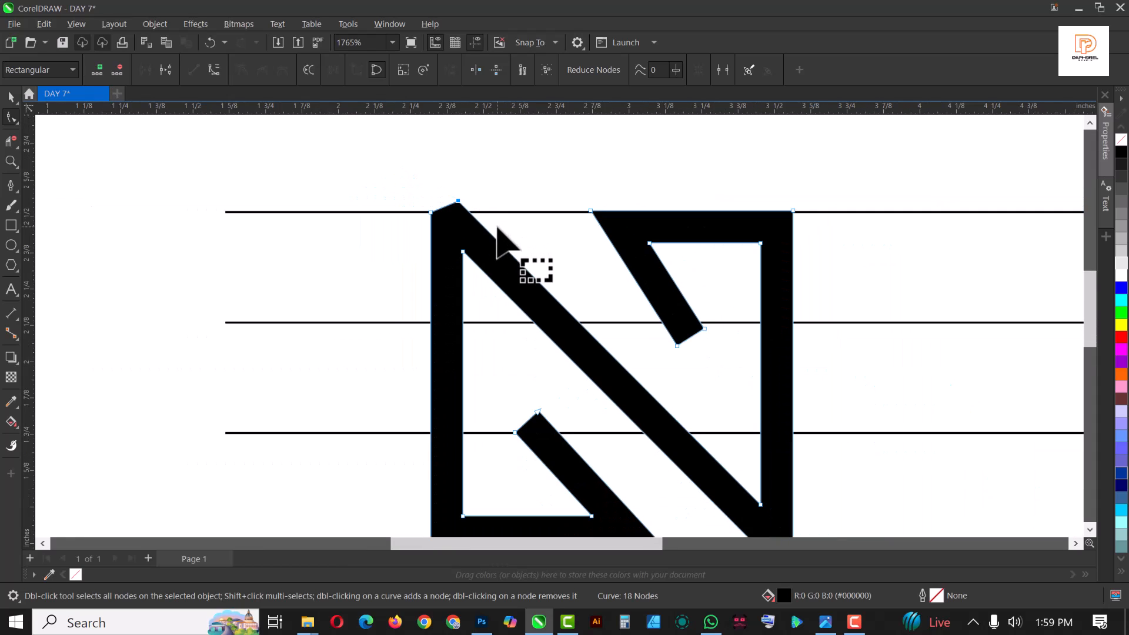
scroll(647, 323, "down", 2)
scroll(765, 494, "up", 4)
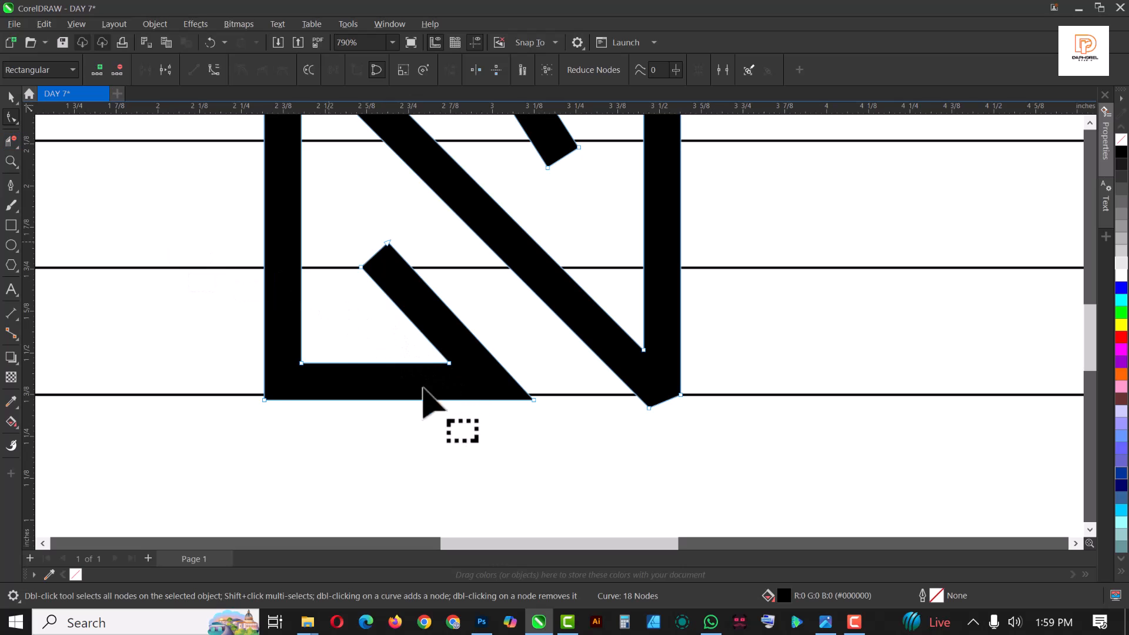
left_click_drag(241, 386, 564, 451)
scroll(532, 415, "up", 4)
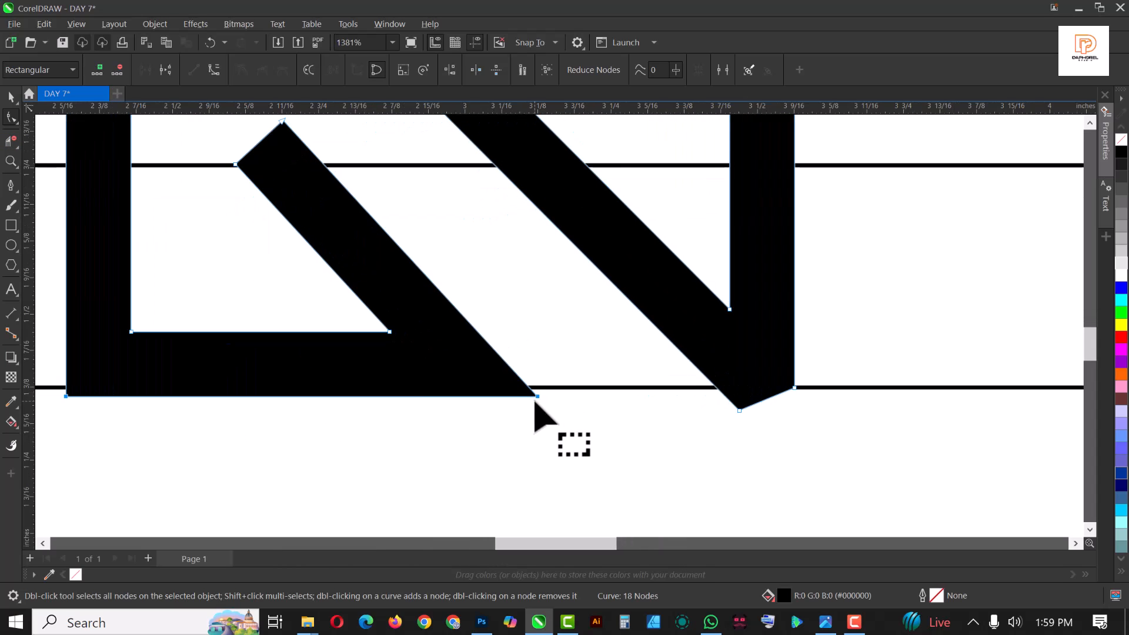
key("Up")
key("Up")
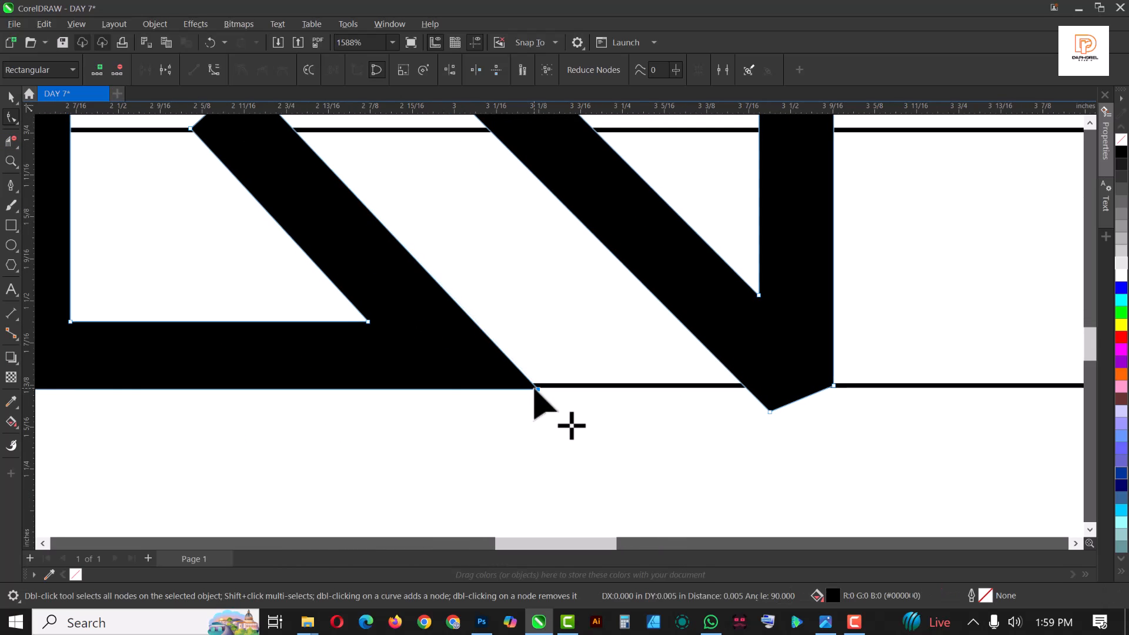
scroll(713, 383, "down", 5)
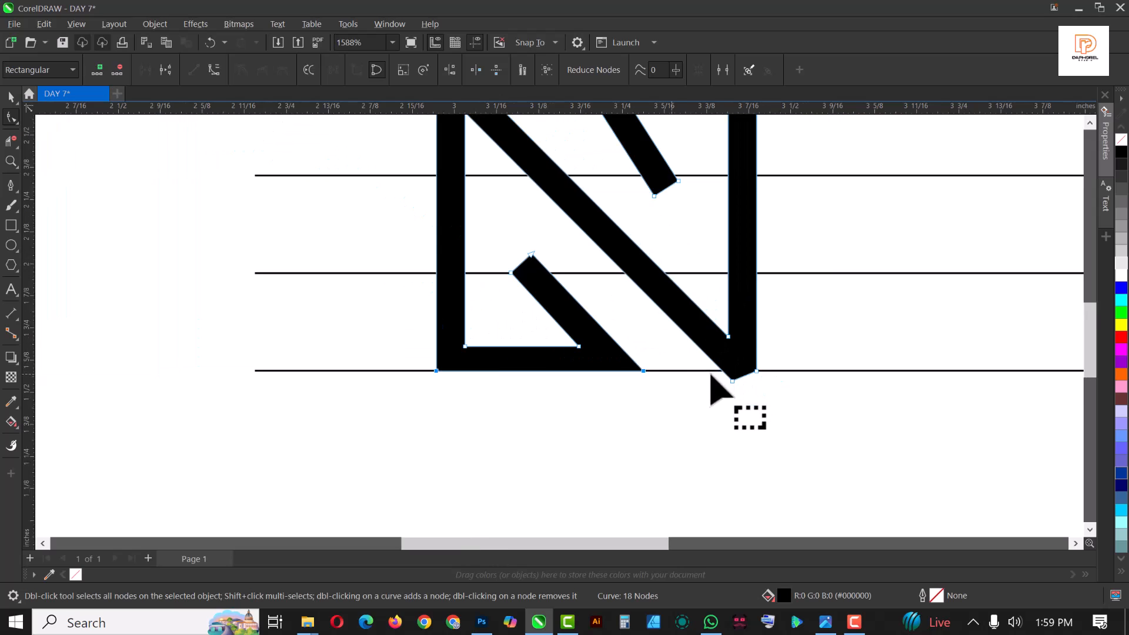
Step: Draw a rectangle about 0.426 by 0.121 inches above the first guide line and trim off the N's protruding upper-left tip with it
scroll(732, 220, "up", 1)
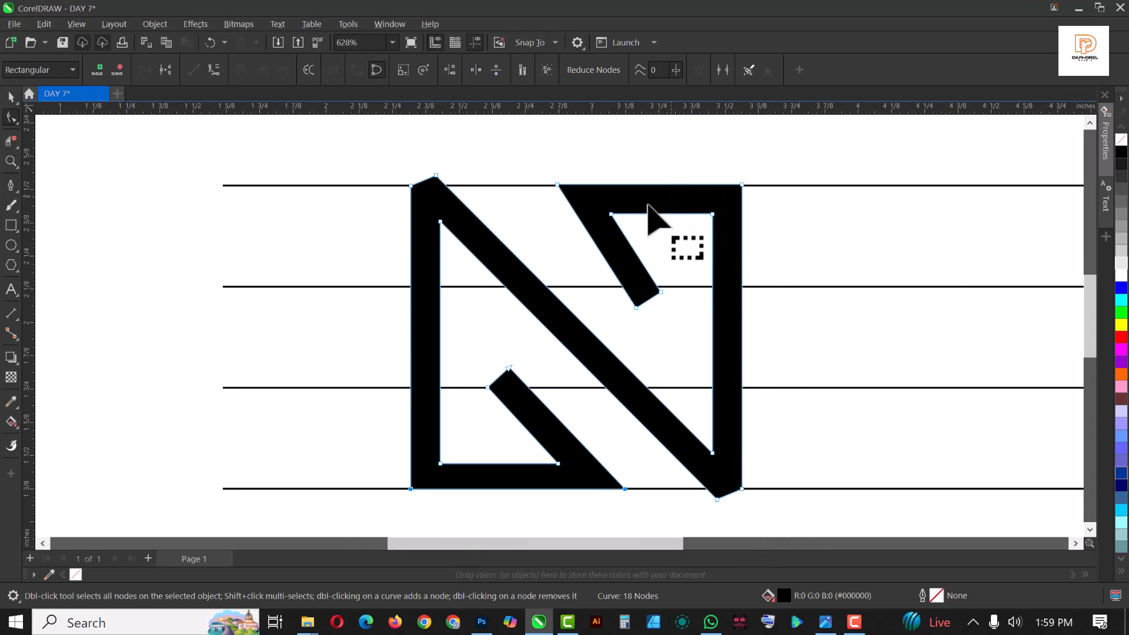
left_click(10, 228)
scroll(440, 164, "up", 2)
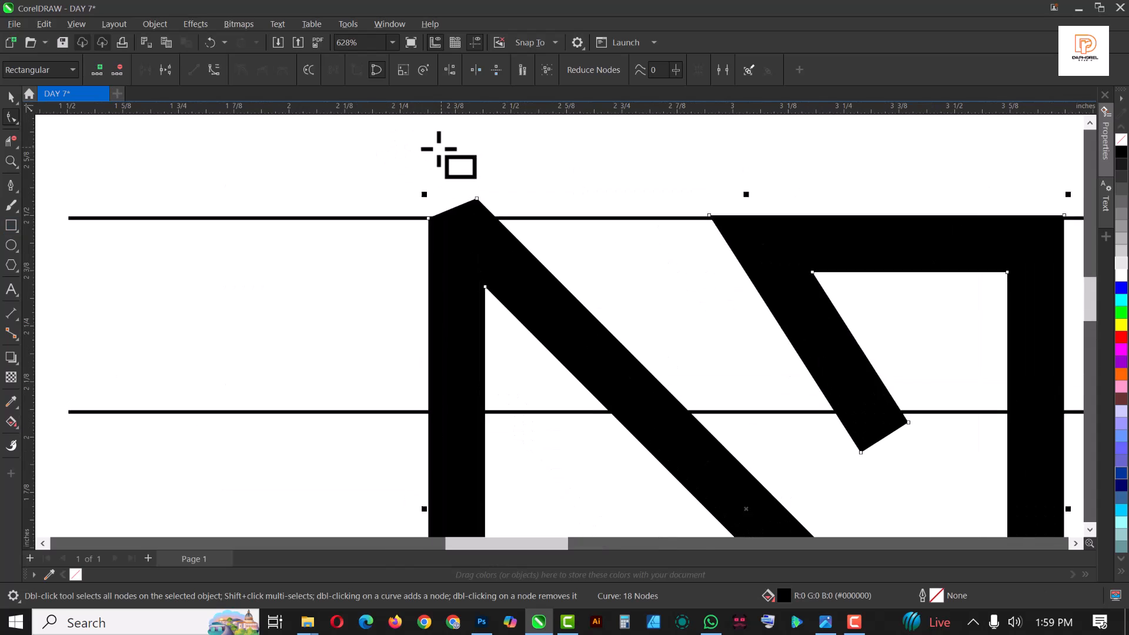
left_click_drag(335, 160, 618, 239)
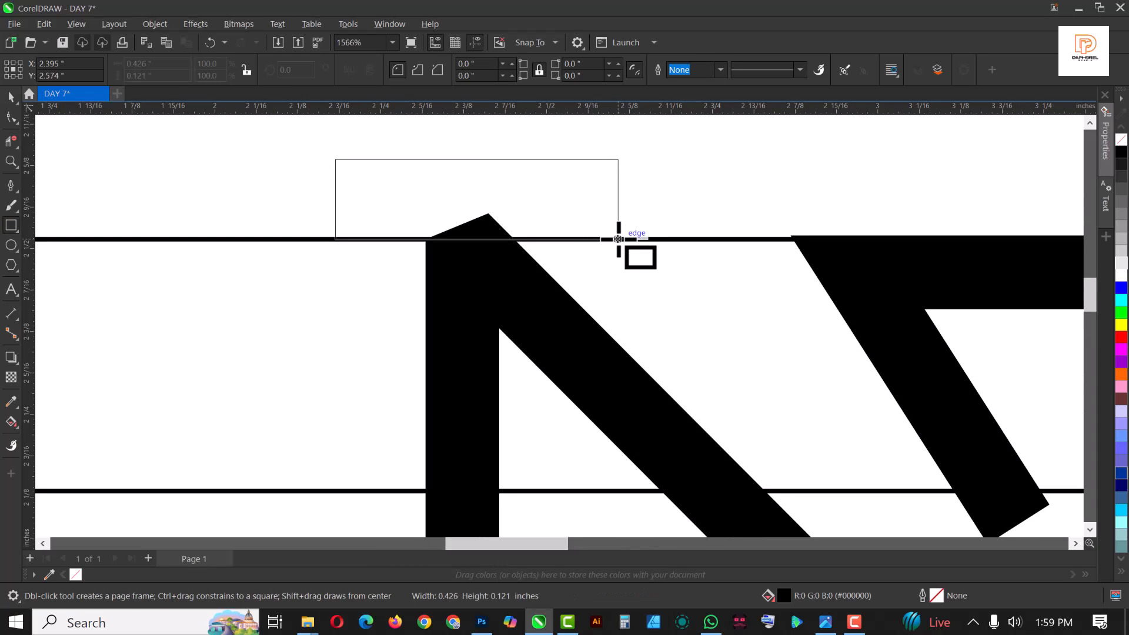
key("space")
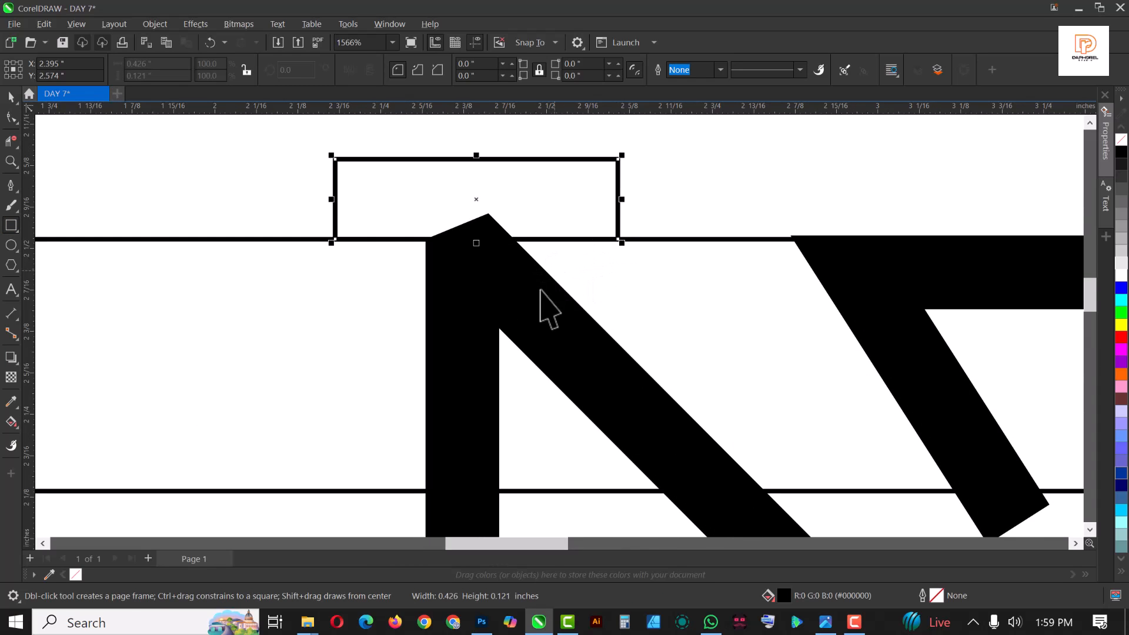
left_click(547, 319, "shift")
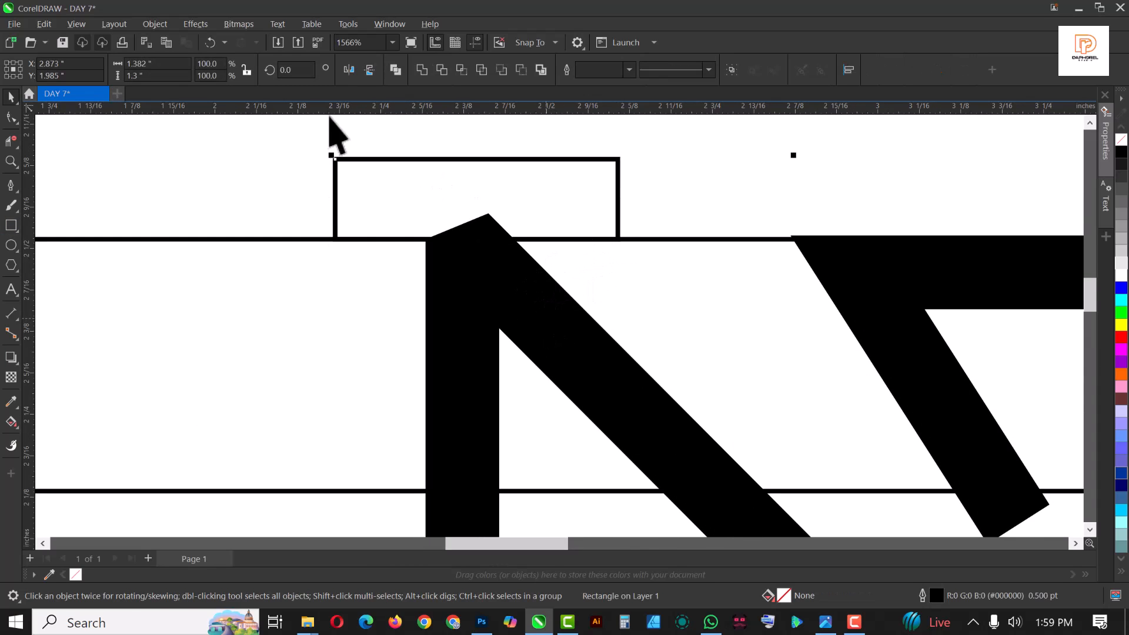
scroll(410, 186, "down", 3)
Step: Move the rectangle just below the fourth guide line and use it to trim the N's protruding lower-right tip
left_click(411, 165)
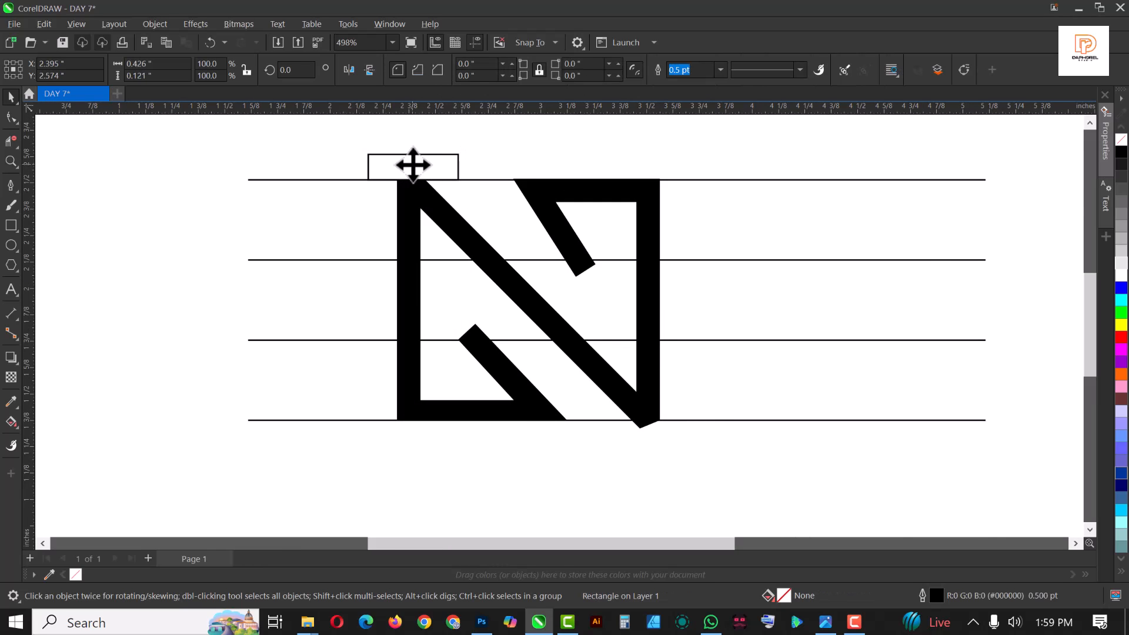
left_click_drag(413, 165, 663, 448)
scroll(663, 429, "up", 2)
left_click(625, 315, "shift")
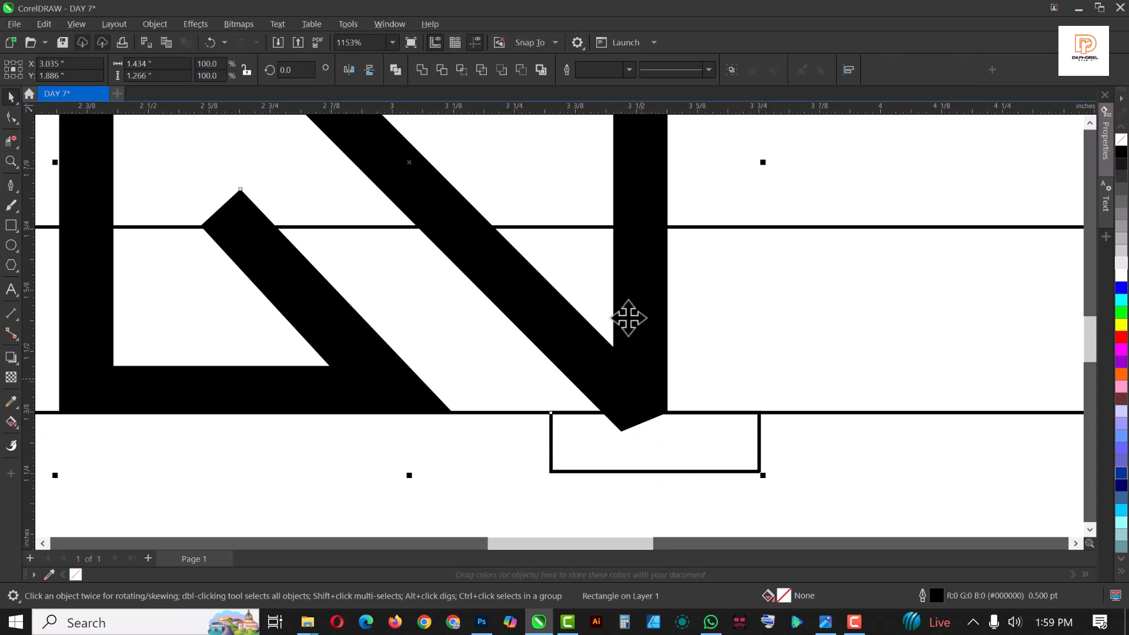
left_click(441, 70)
Step: Move the rectangle over the lower-left hook's end, resting on the third guide line, and trim that end flat
left_click(708, 471)
scroll(715, 474, "down", 2)
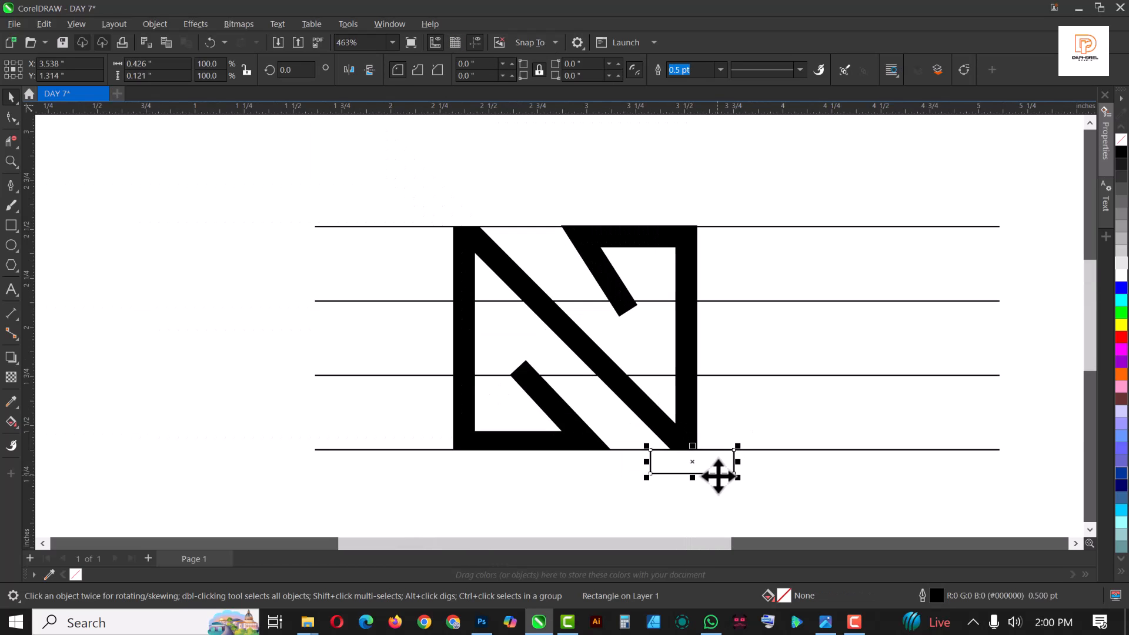
left_click_drag(718, 476, 554, 360)
scroll(588, 382, "up", 2)
left_click(491, 235, "shift")
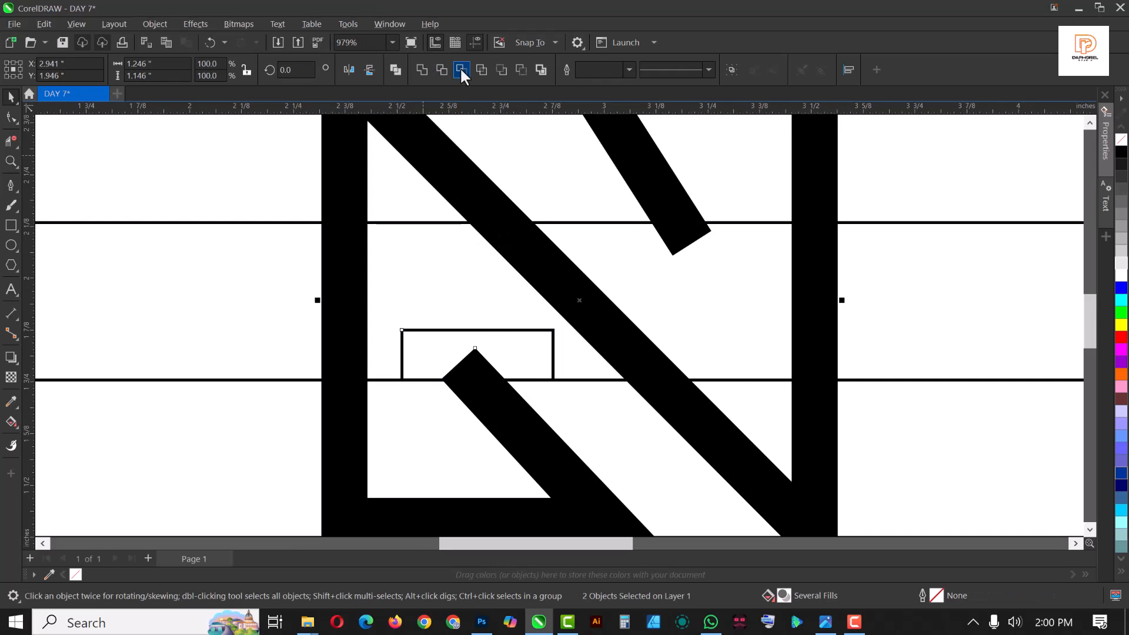
left_click(442, 70)
Step: Trim the upper-right hook's end flat along the second guide line using the rectangle, and delete the rectangle
scroll(453, 398, "down", 3)
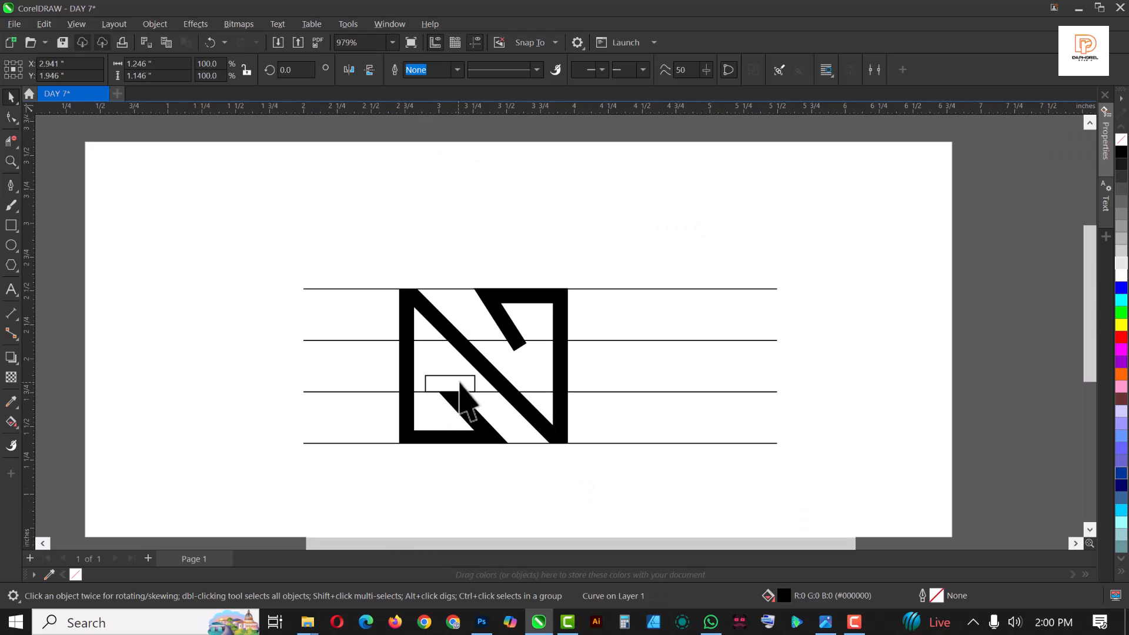
left_click(458, 386)
left_click_drag(454, 389, 542, 342)
scroll(519, 347, "up", 4)
scroll(523, 342, "down", 3)
left_click(486, 288, "shift")
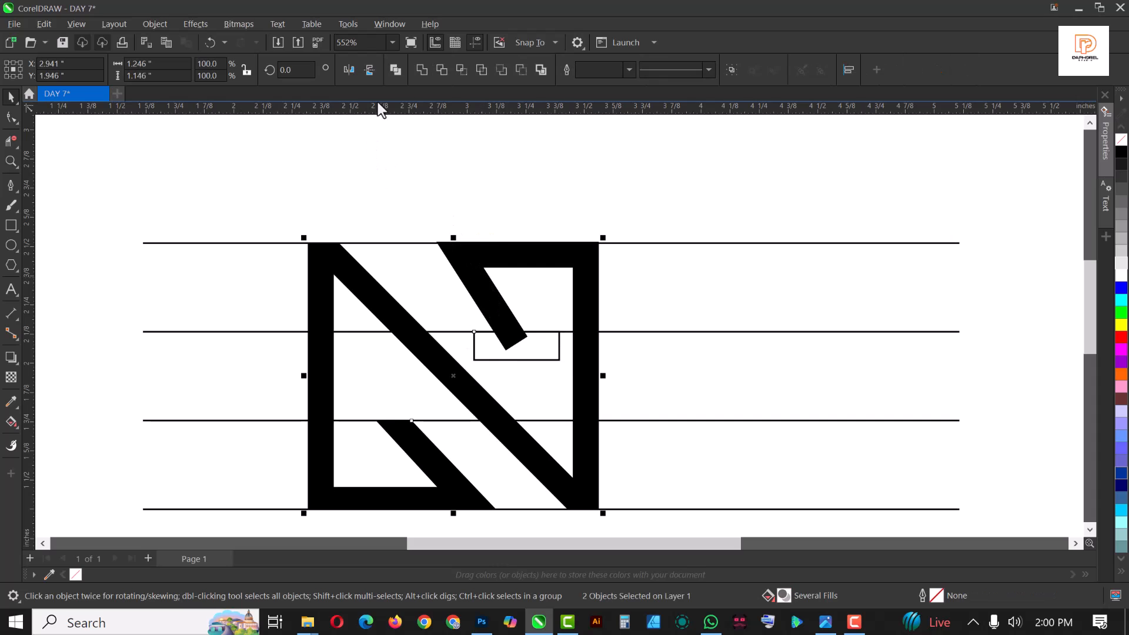
left_click(441, 69)
left_click(515, 352)
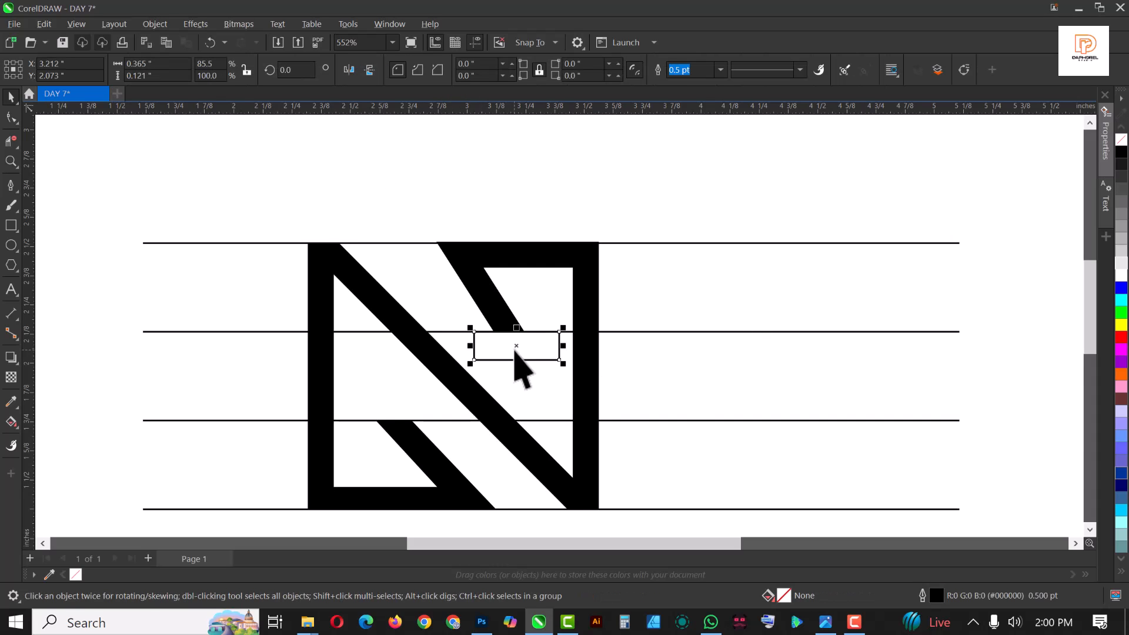
key("Delete")
Step: Delete the four horizontal guide lines around the N shape
scroll(524, 308, "down", 3)
scroll(504, 373, "up", 2)
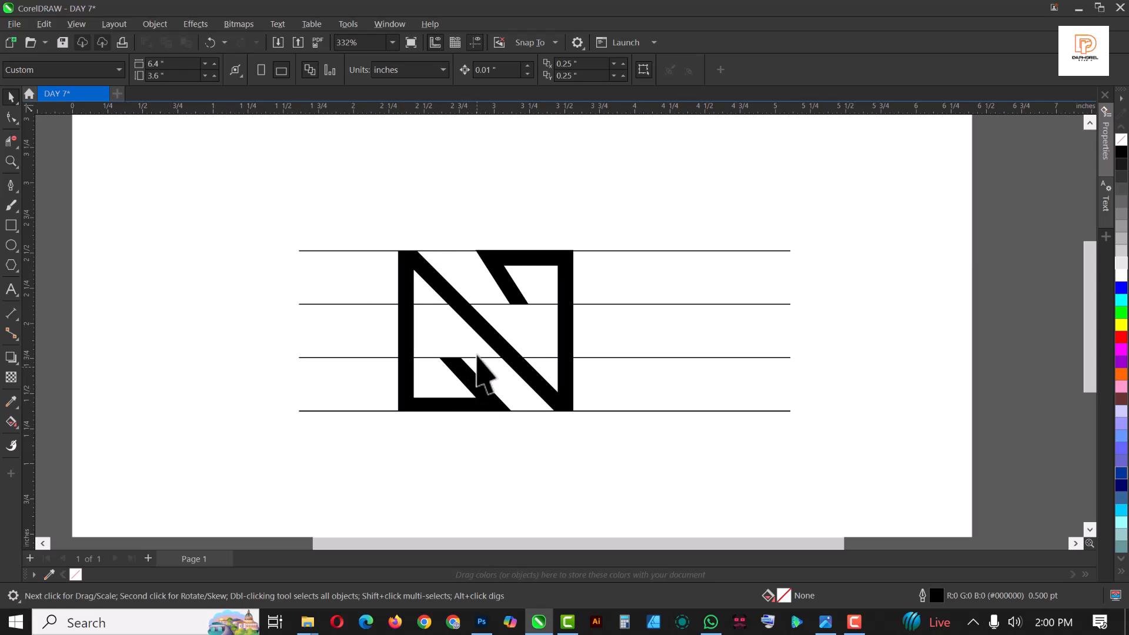
scroll(477, 356, "up", 2)
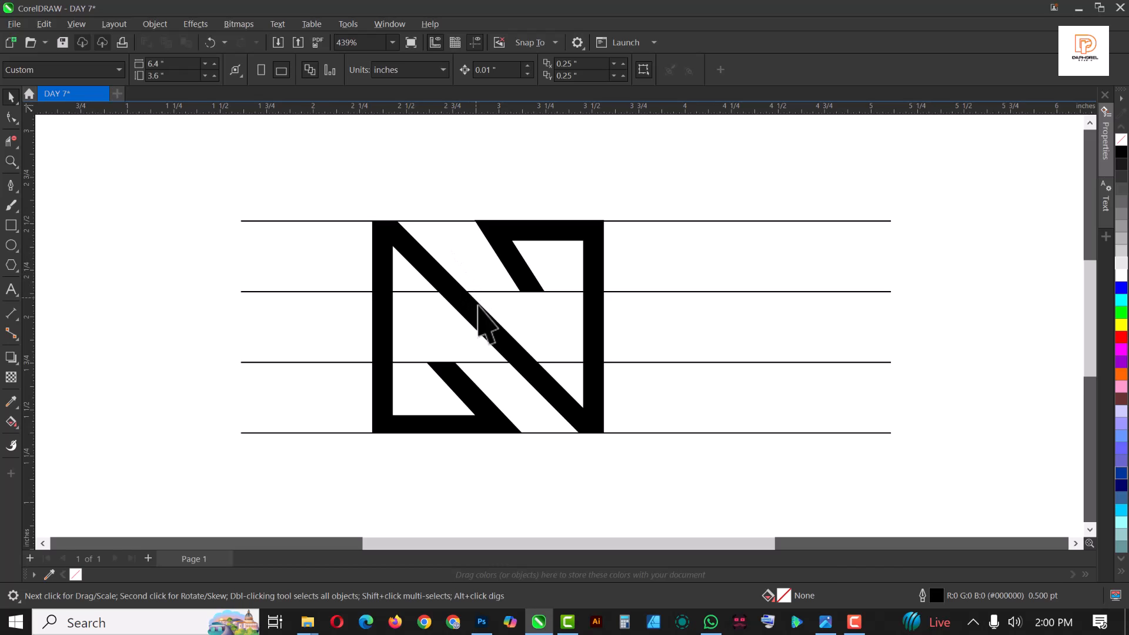
scroll(471, 324, "down", 4)
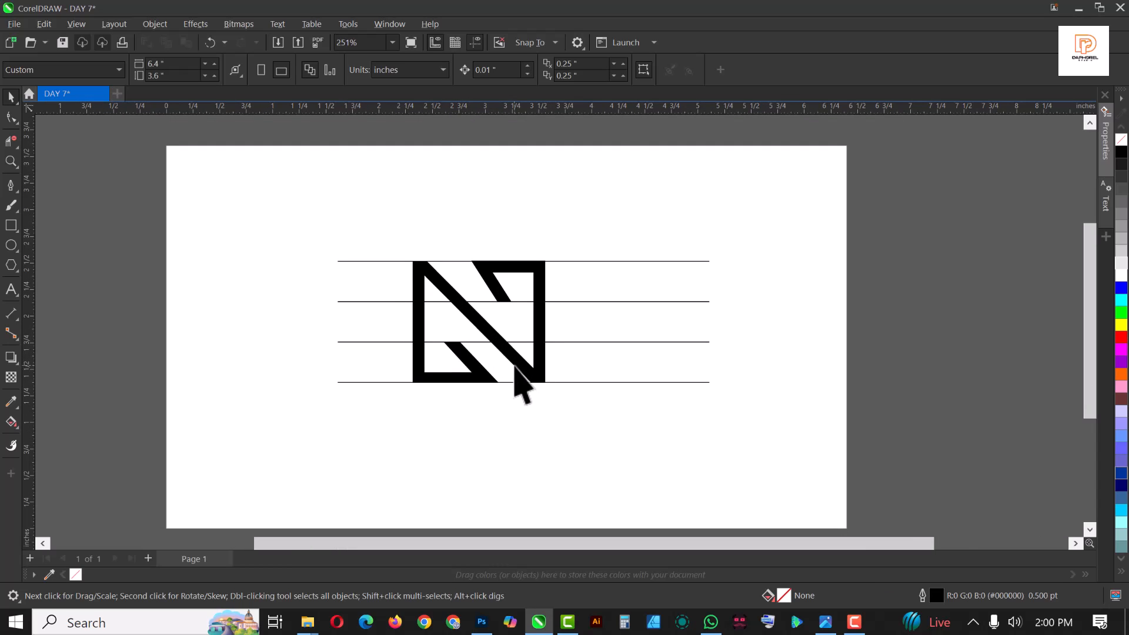
scroll(503, 335, "up", 2)
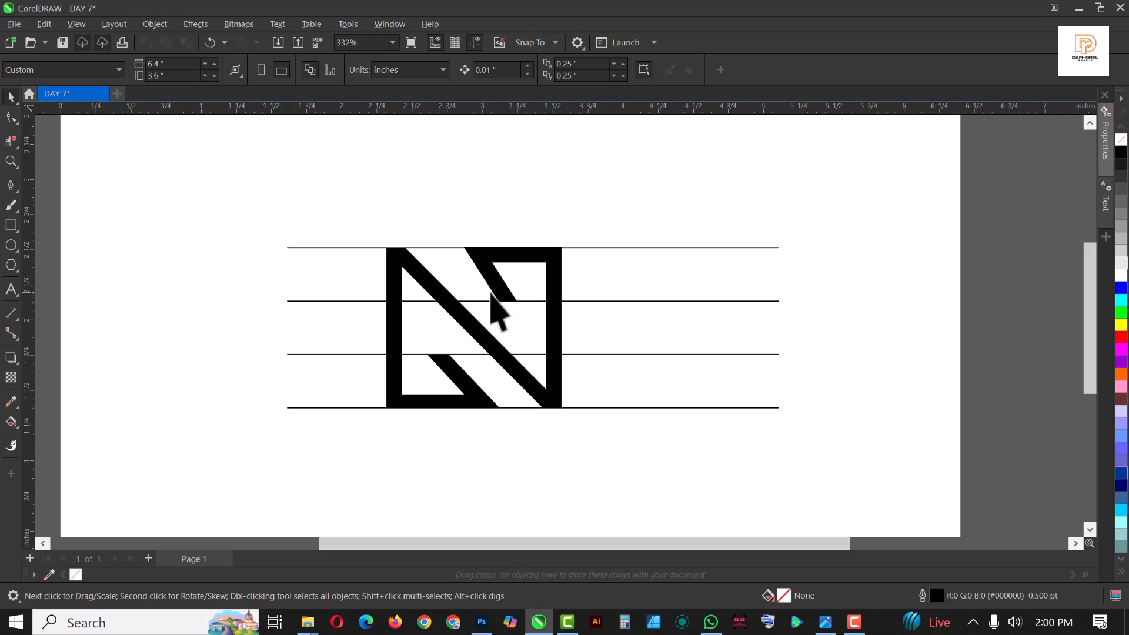
left_click(495, 287)
scroll(489, 294, "down", 4)
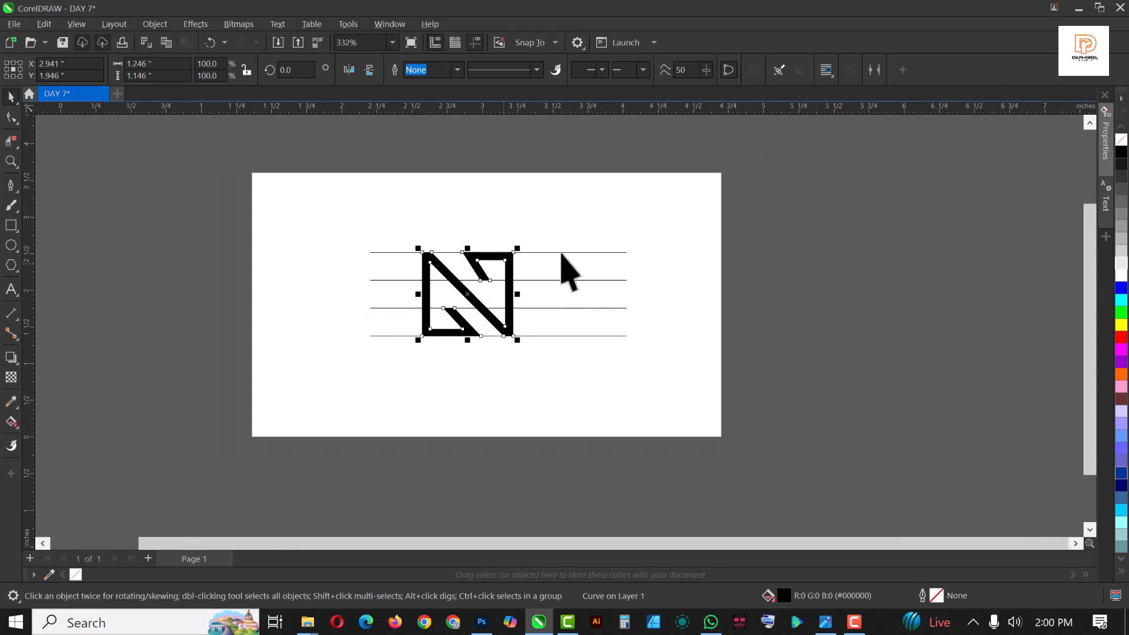
left_click(564, 253)
left_click(564, 280, "shift")
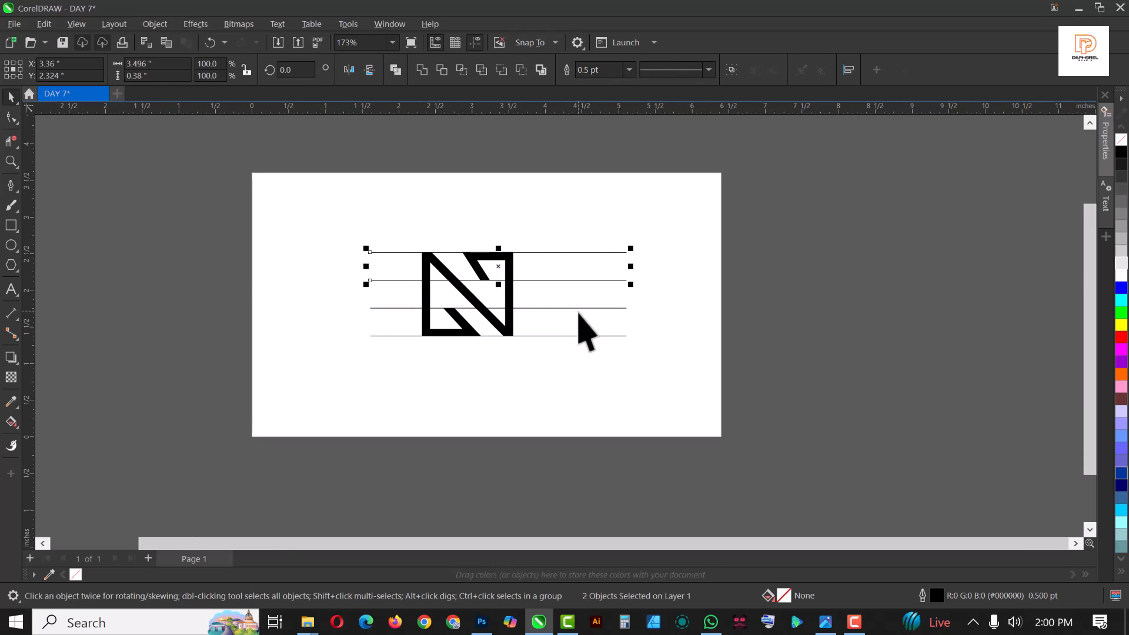
left_click(583, 309, "shift")
left_click(585, 336, "shift")
key("Delete")
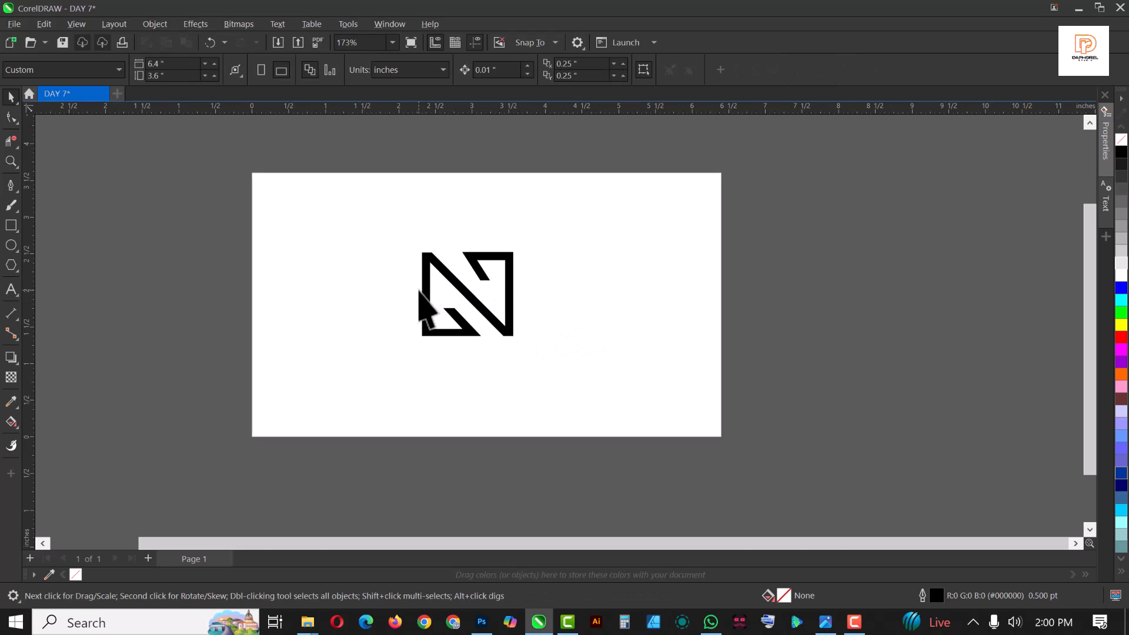
Step: Nudge the upper-right hook's two end nodes right and the two nodes at the top of its slant left
scroll(436, 306, "up", 5)
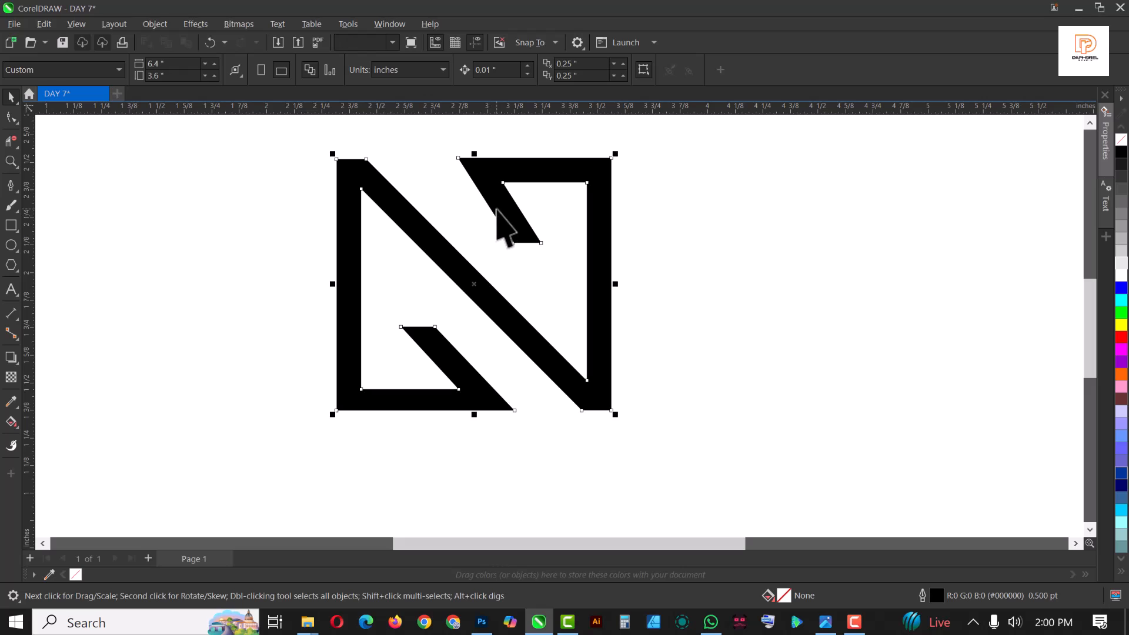
key("F10")
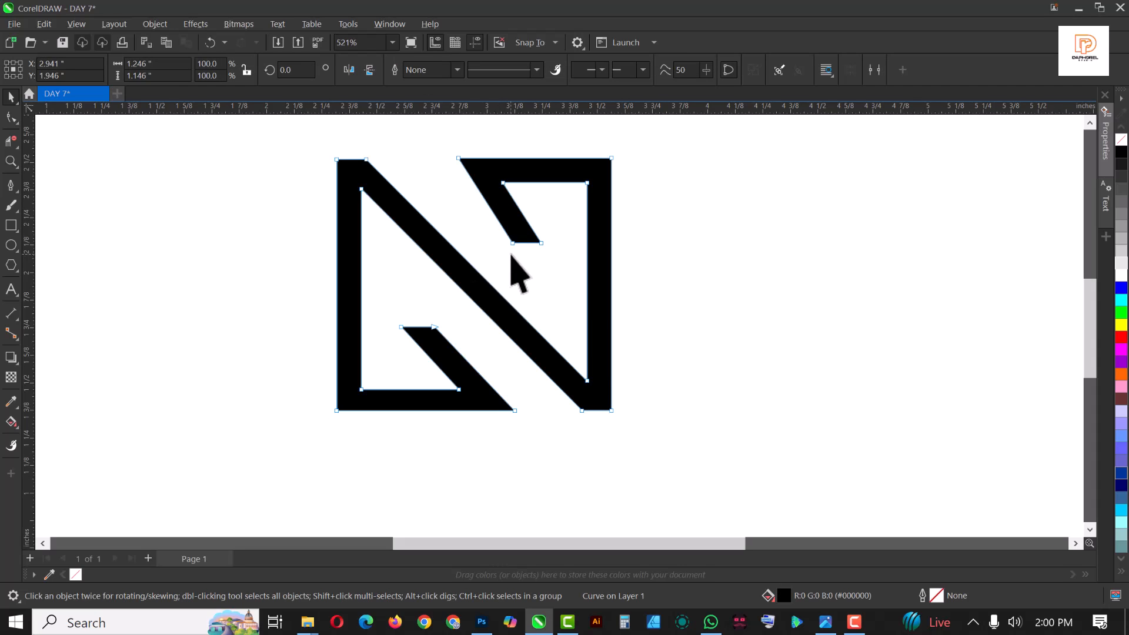
key("Right")
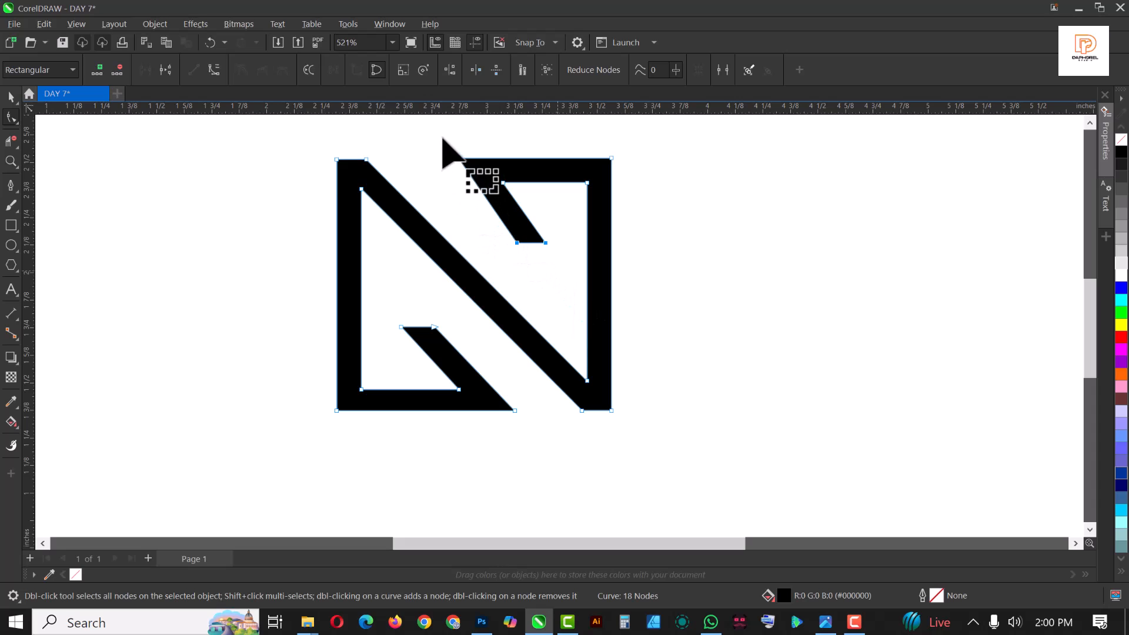
left_click_drag(441, 139, 515, 190)
key("Left")
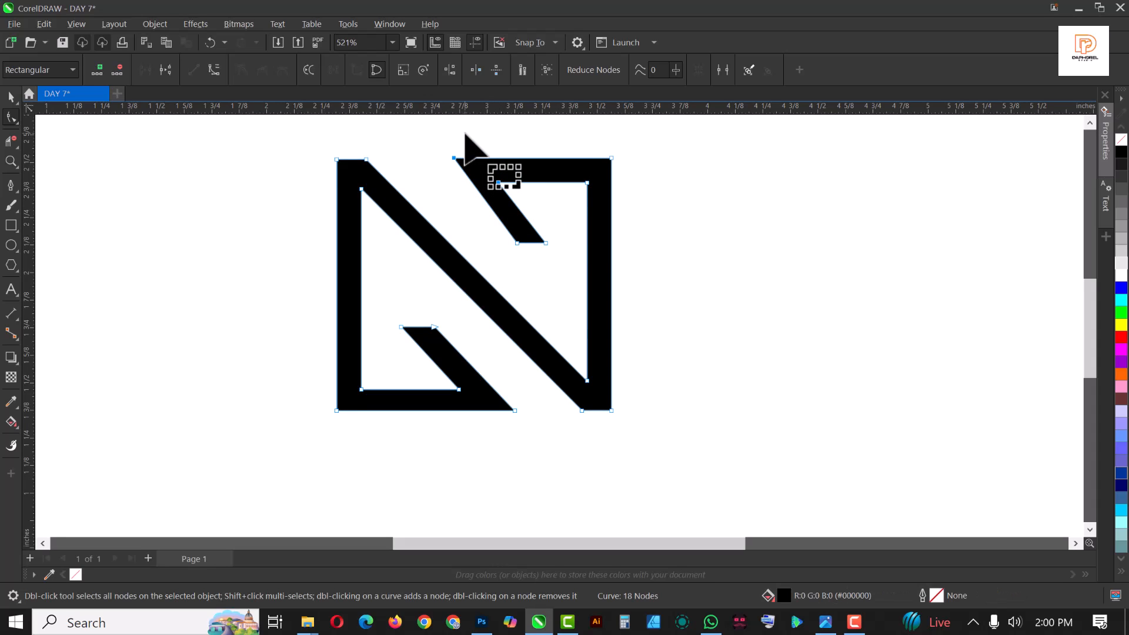
scroll(441, 254, "down", 3)
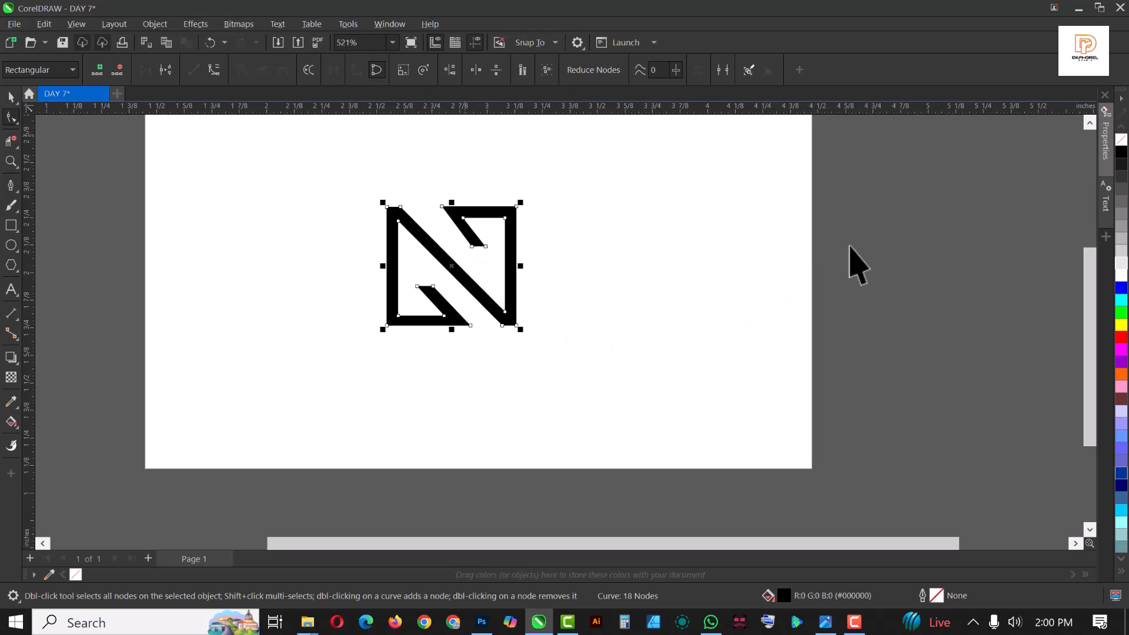
Step: Scale the N mark down proportionally to about 0.953 by 0.876 inches
left_click(726, 289)
key("space")
left_click(725, 288)
scroll(545, 276, "down", 3)
scroll(510, 285, "up", 2)
left_click(514, 288)
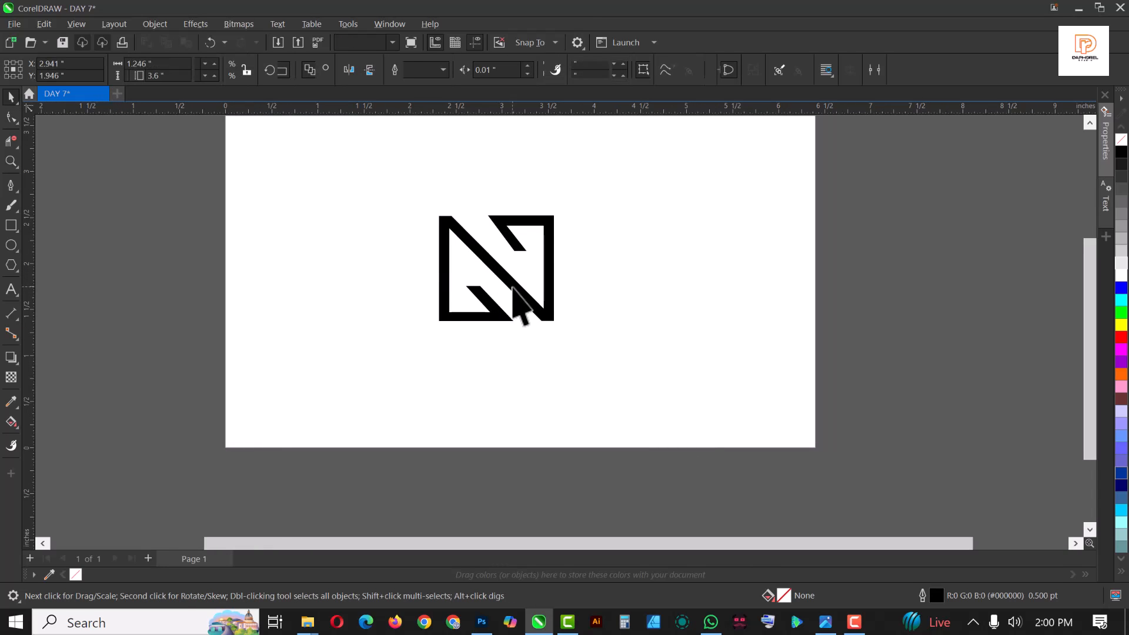
left_click_drag(558, 325, 481, 289)
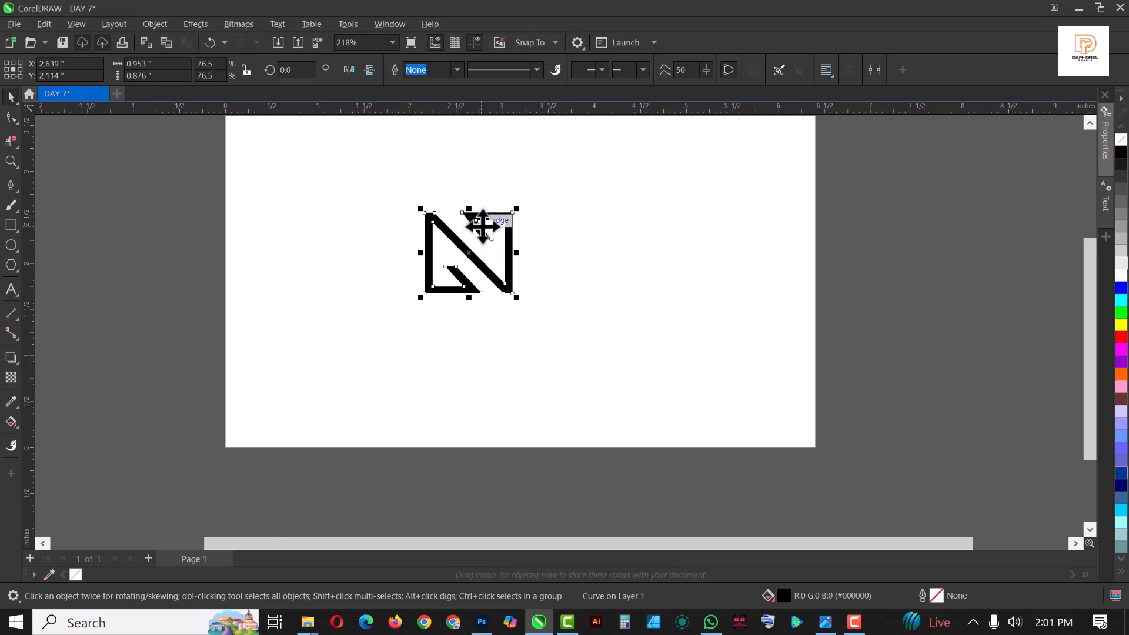
Step: Add the text "NEXUS" in 24 pt Arial to the right of the N mark
scroll(489, 252, "up", 4)
scroll(491, 252, "down", 3)
scroll(504, 247, "up", 2)
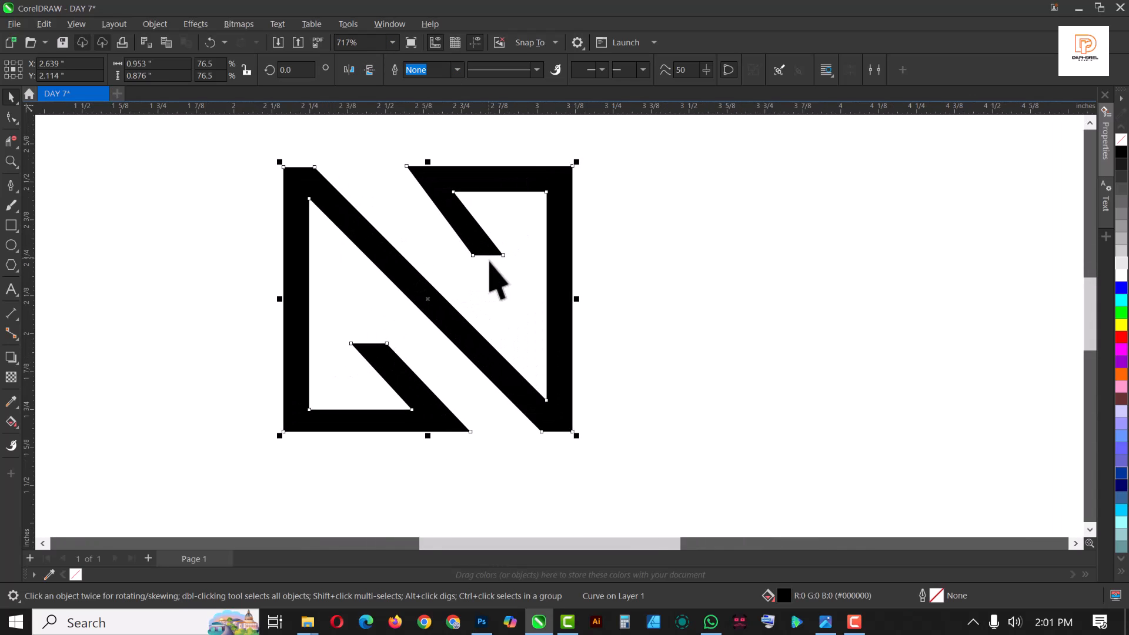
scroll(478, 282, "down", 2)
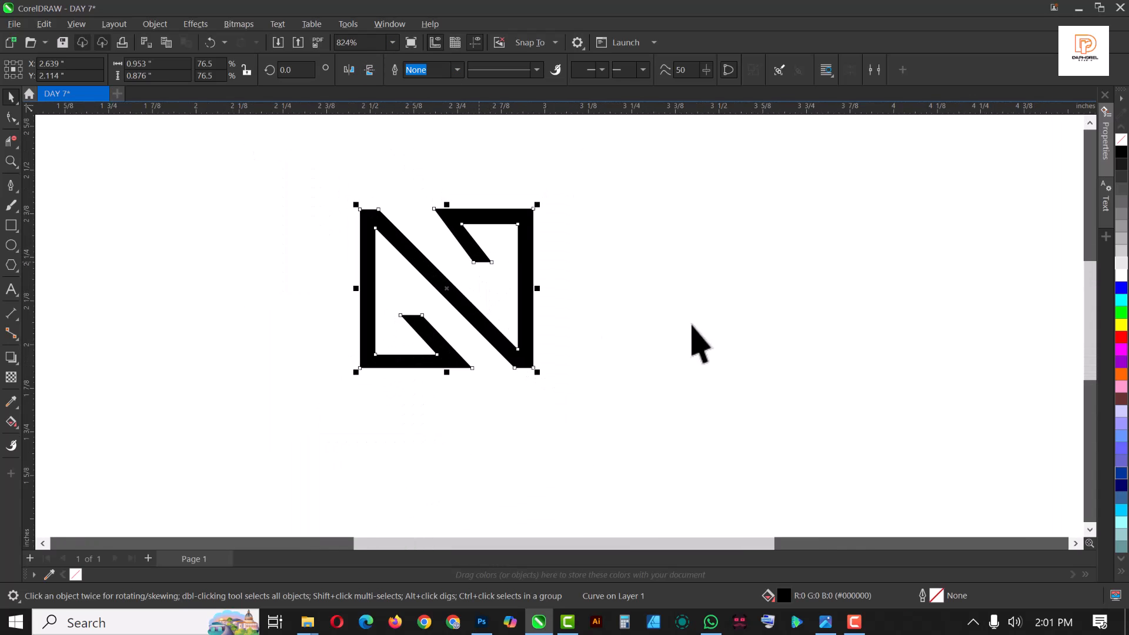
left_click(11, 289)
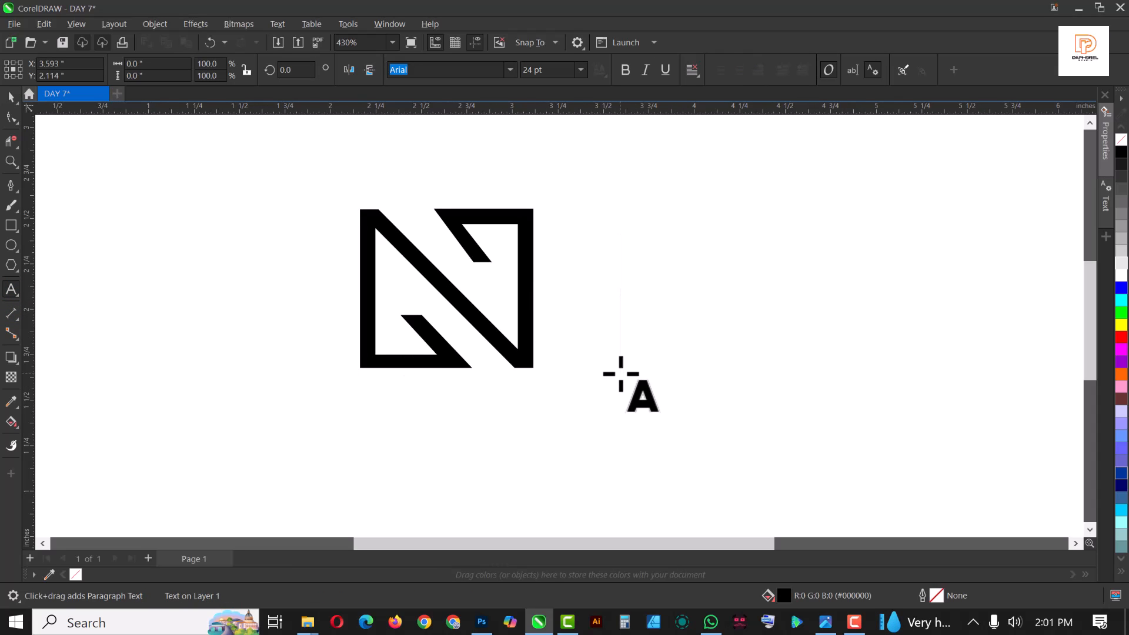
type("NEXUS")
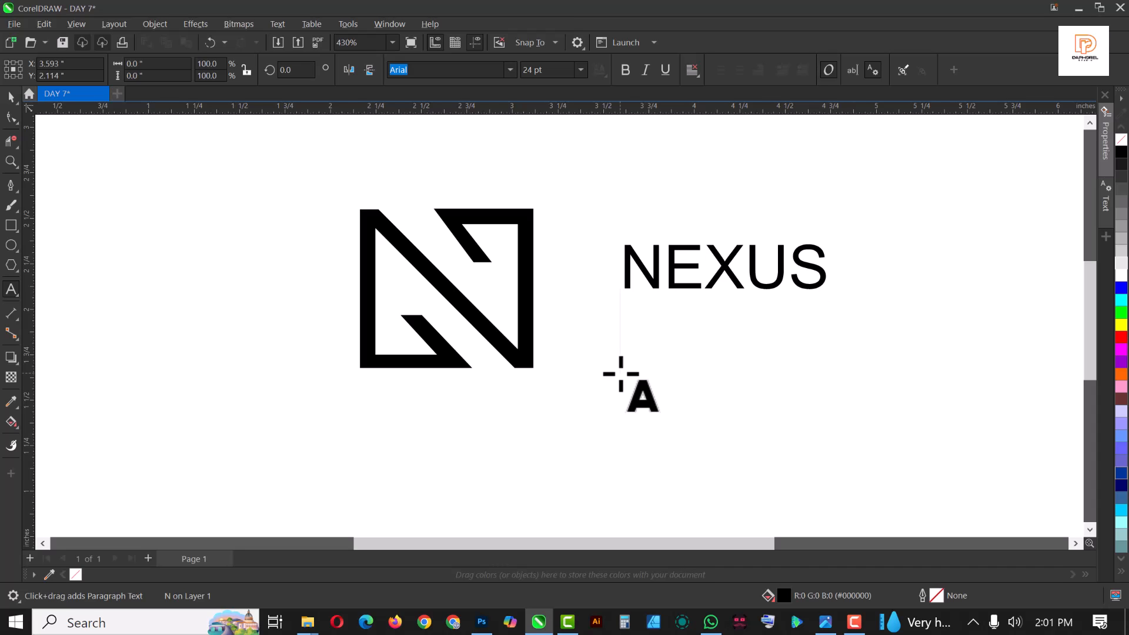
Step: Enlarge the NEXUS text to about 36.5 pt close beside the N mark and place a copy directly below it
key("ctrl+space")
left_click_drag(834, 300, 935, 365)
left_click_drag(895, 298, 796, 352)
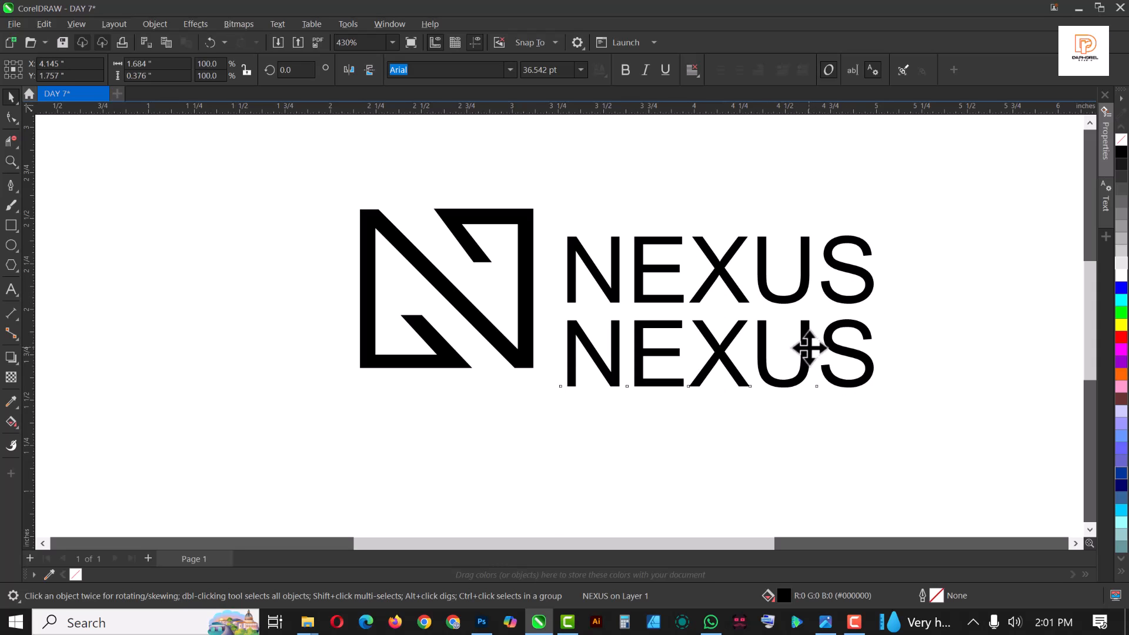
Step: Change the lower copy of the text to "realtors" and move it up closer beneath NEXUS
double_click(809, 349)
key("ctrl+a")
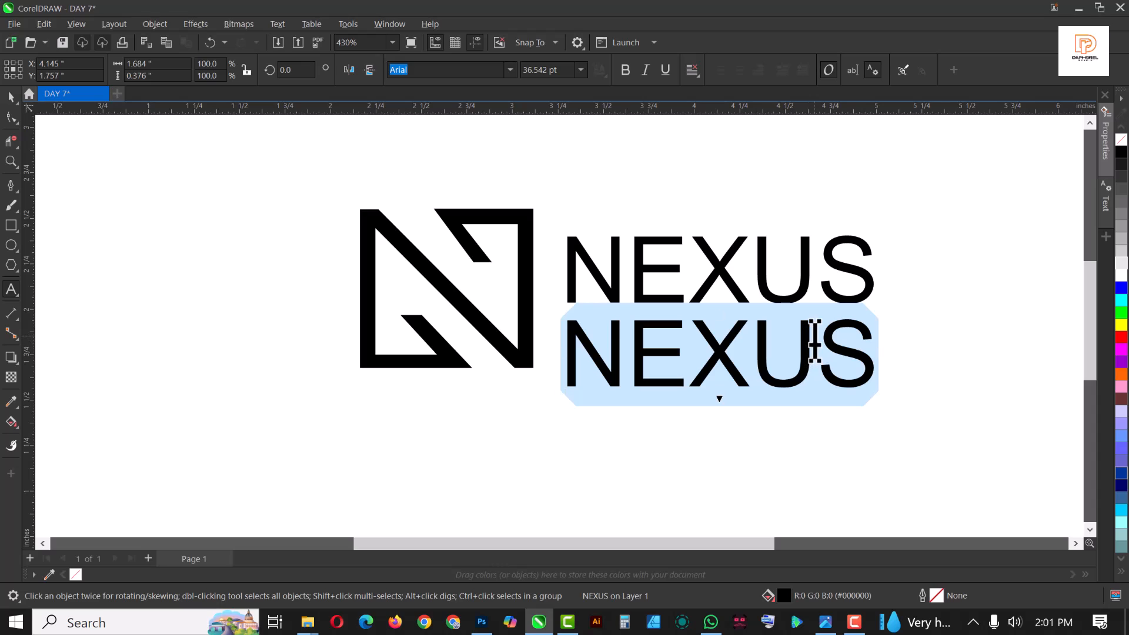
type("real")
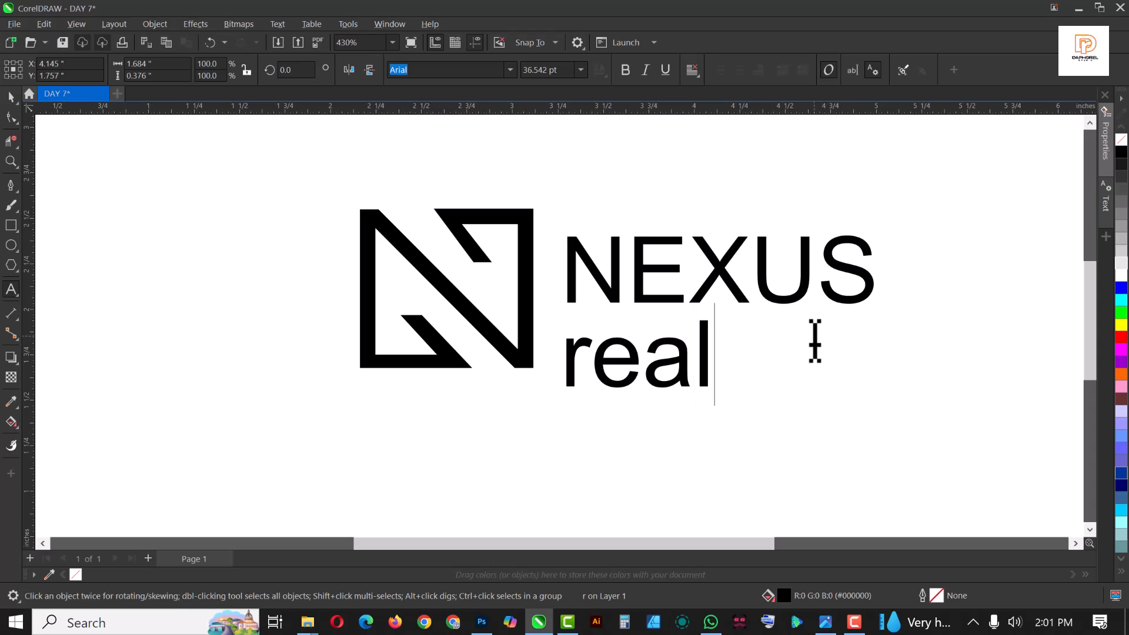
type("tors")
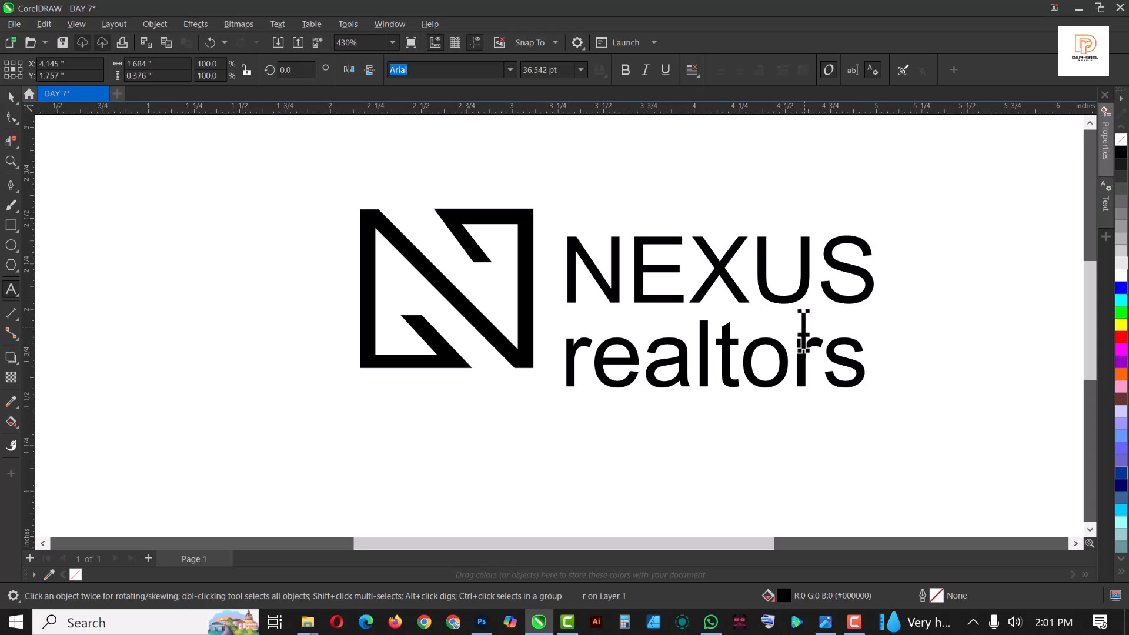
key("ctrl+space")
left_click_drag(805, 360, 816, 337)
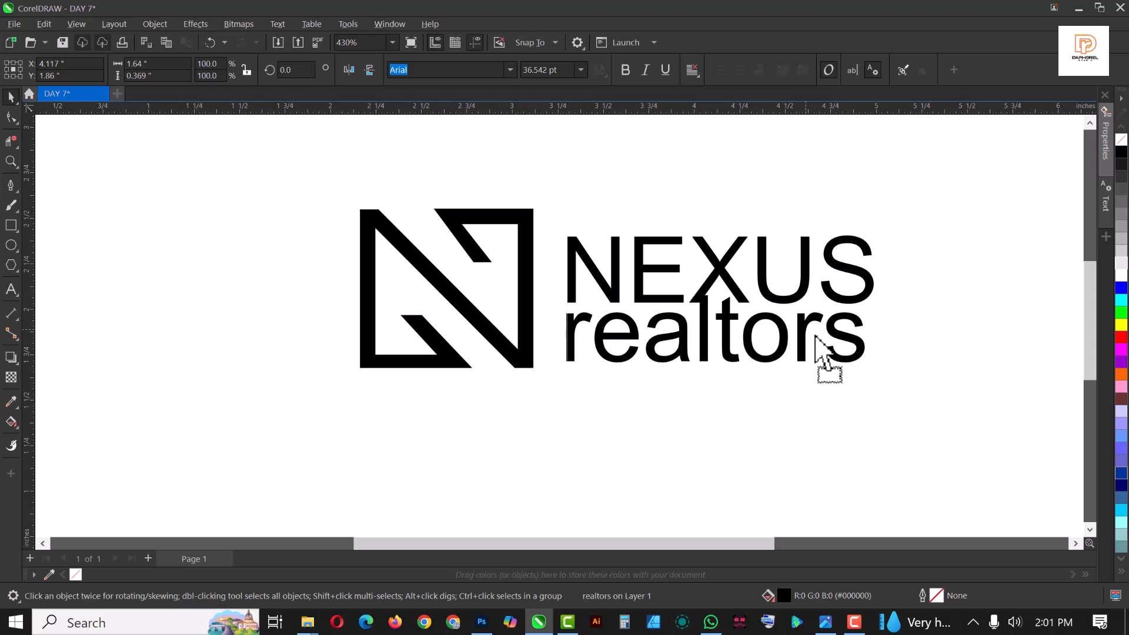
Step: Change the case of the lower "realtors" text to UPPERCASE
double_click(804, 336)
key("ctrl+a")
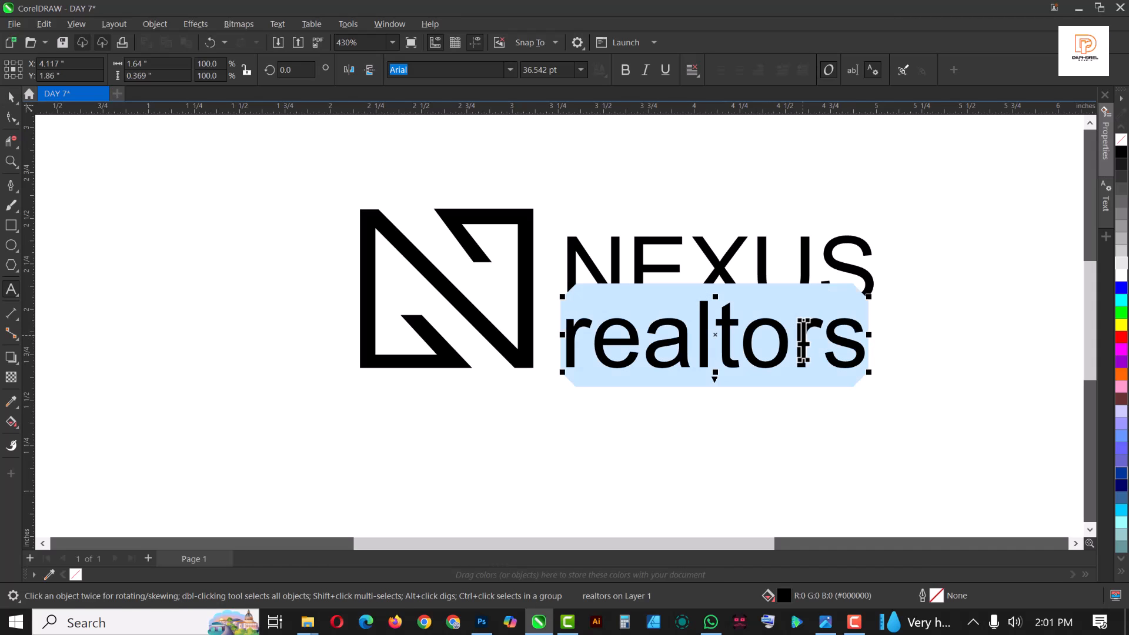
key("shift+F3")
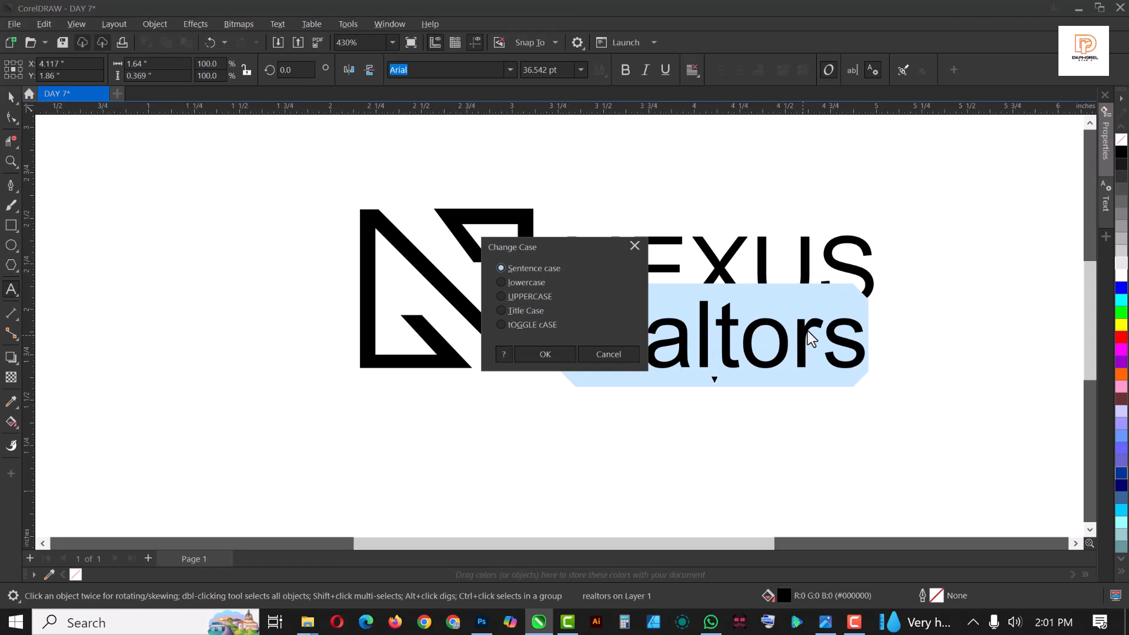
left_click(549, 358)
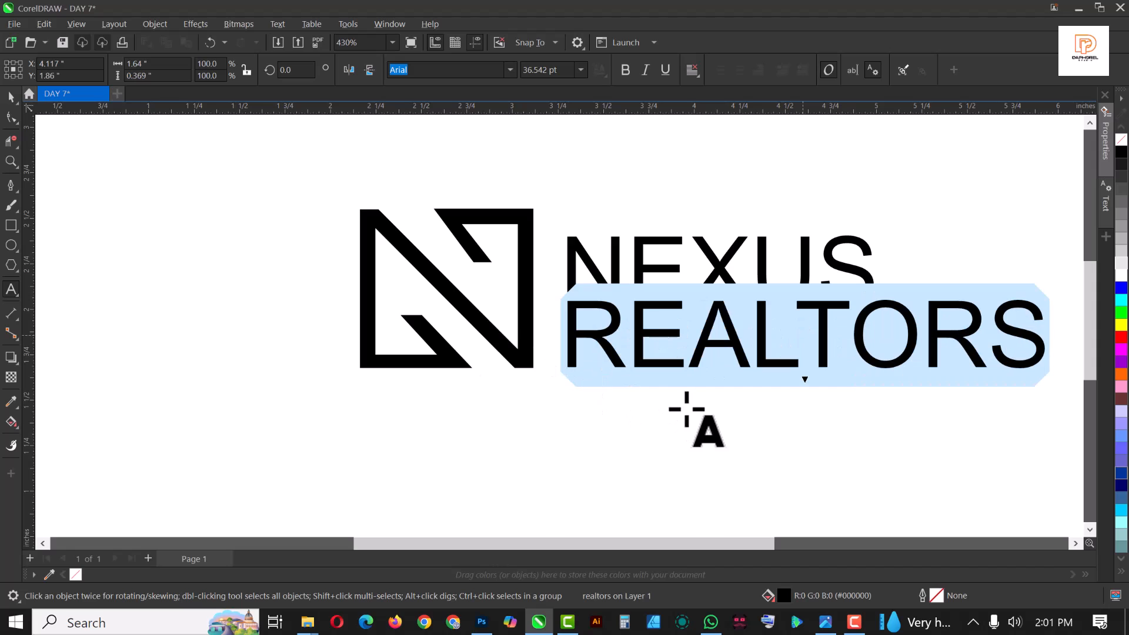
Step: Scale the REALTORS text down to about 19.6 pt and move it down clear of NEXUS
key("ctrl+space")
left_click_drag(1050, 379, 829, 416)
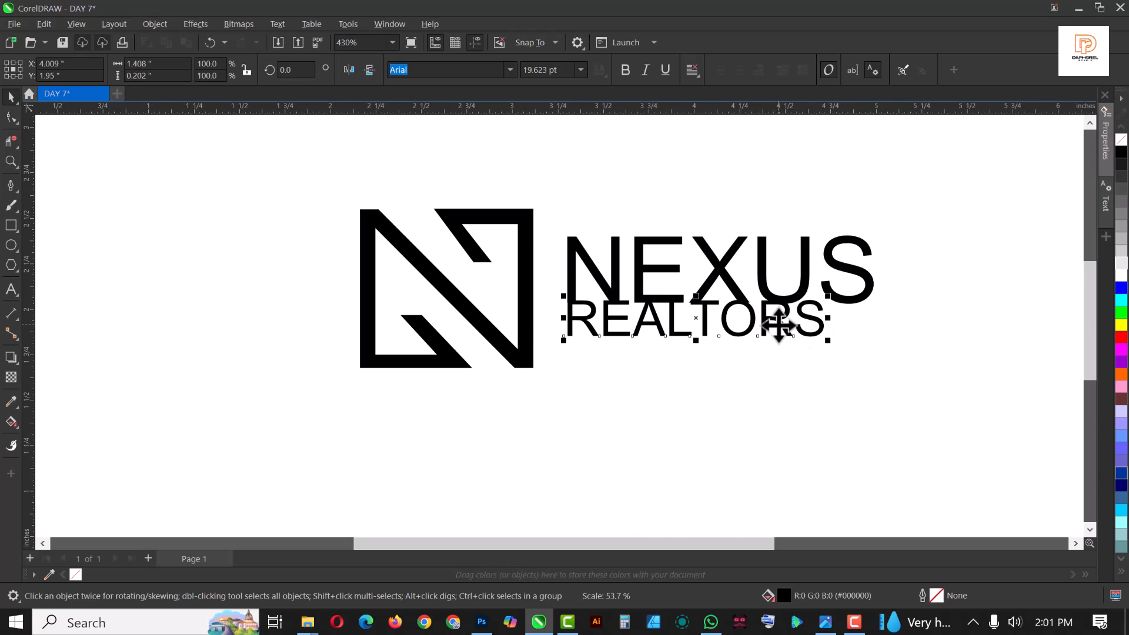
left_click_drag(782, 323, 779, 351)
Step: Tighten the letter spacing of NEXUS slightly and set its font to Montserrat bold
left_click(772, 289)
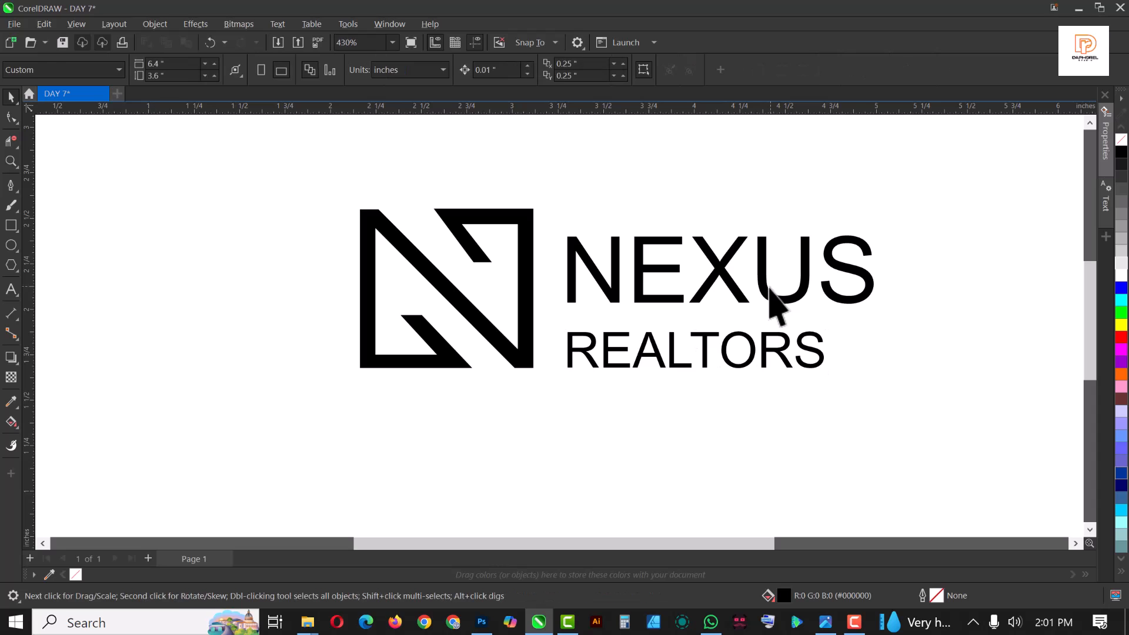
left_click(765, 291)
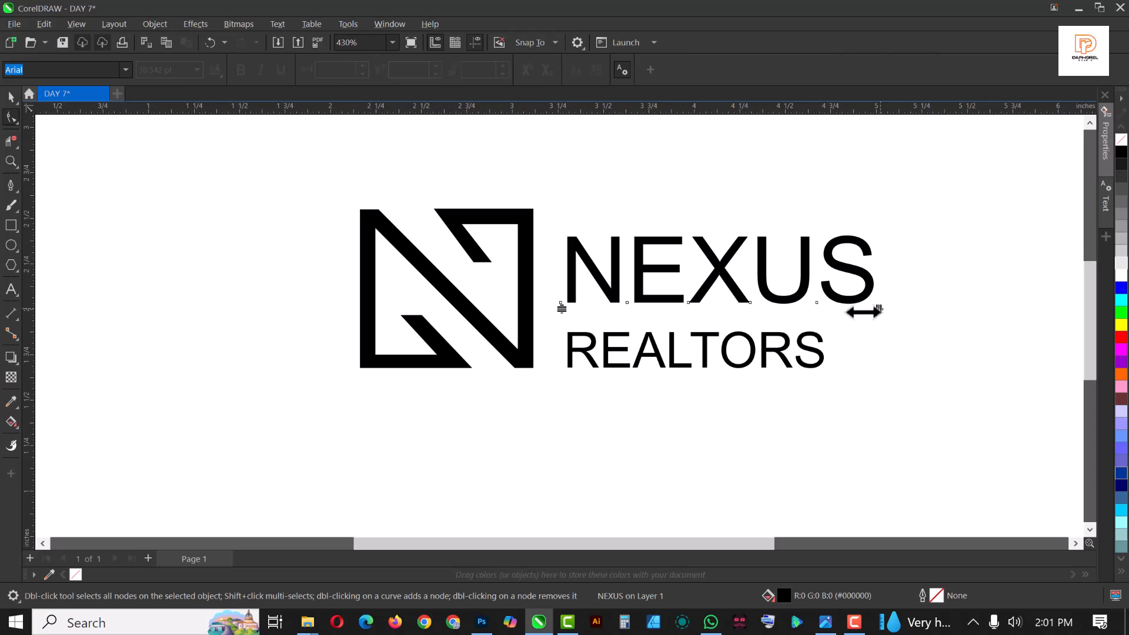
mouse_move(864, 312)
left_mouse_down()
mouse_move(788, 312)
mouse_move(857, 313)
left_mouse_up()
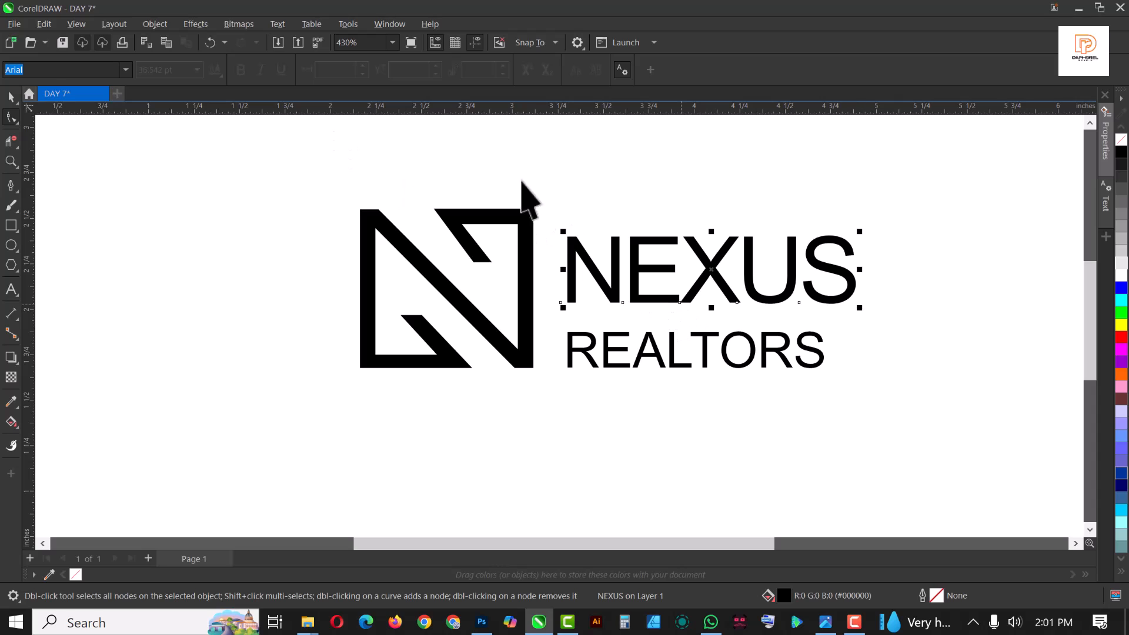
key("space")
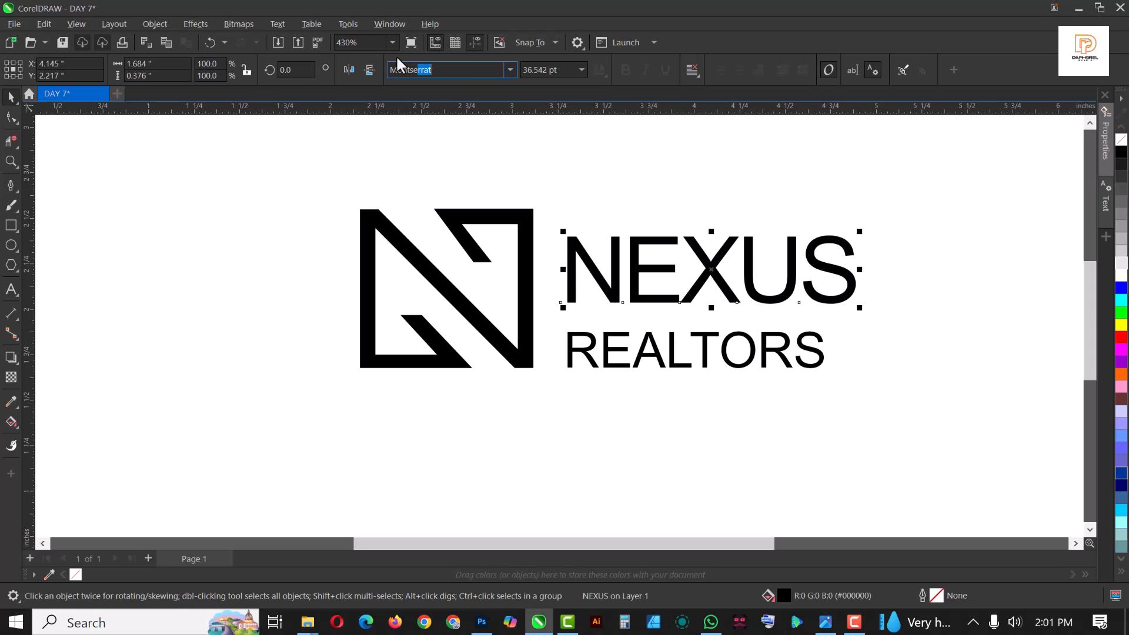
key("Return")
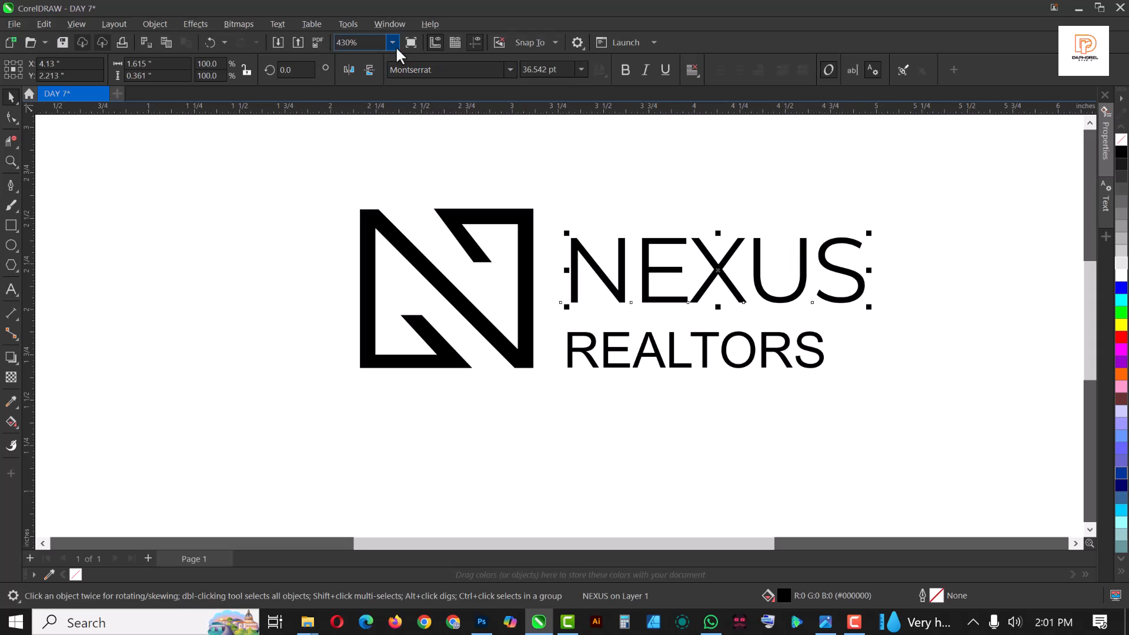
left_click(626, 69)
Step: Reduce REALTORS to about 16.8 pt close beneath NEXUS and widen its letter spacing to match the width of NEXUS
left_click(786, 353)
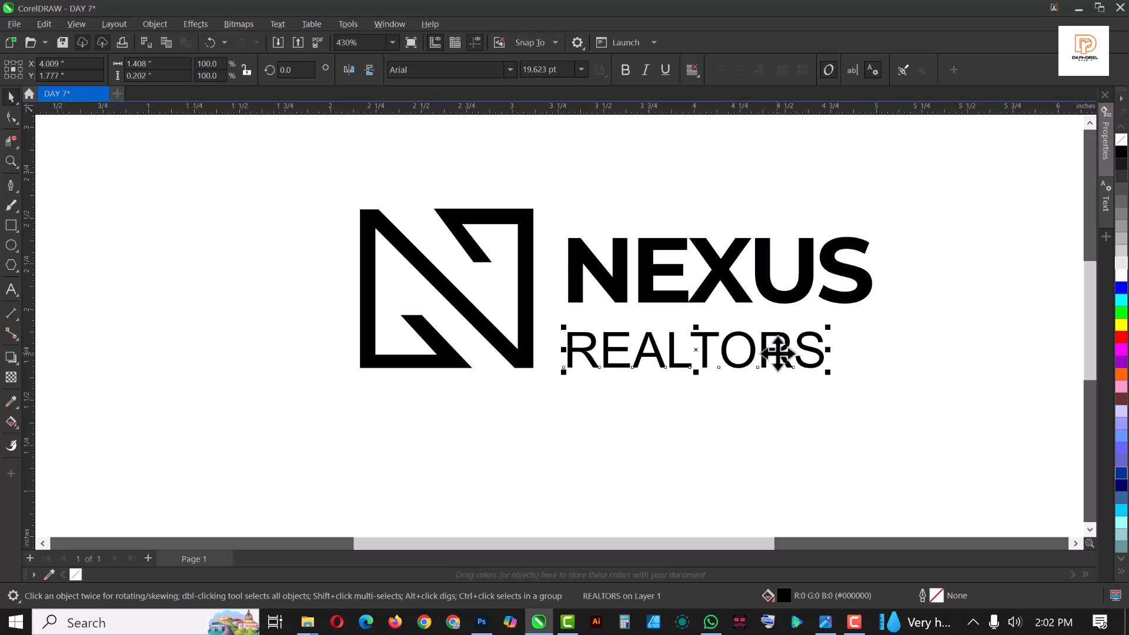
left_click_drag(786, 353, 873, 363)
key("F10")
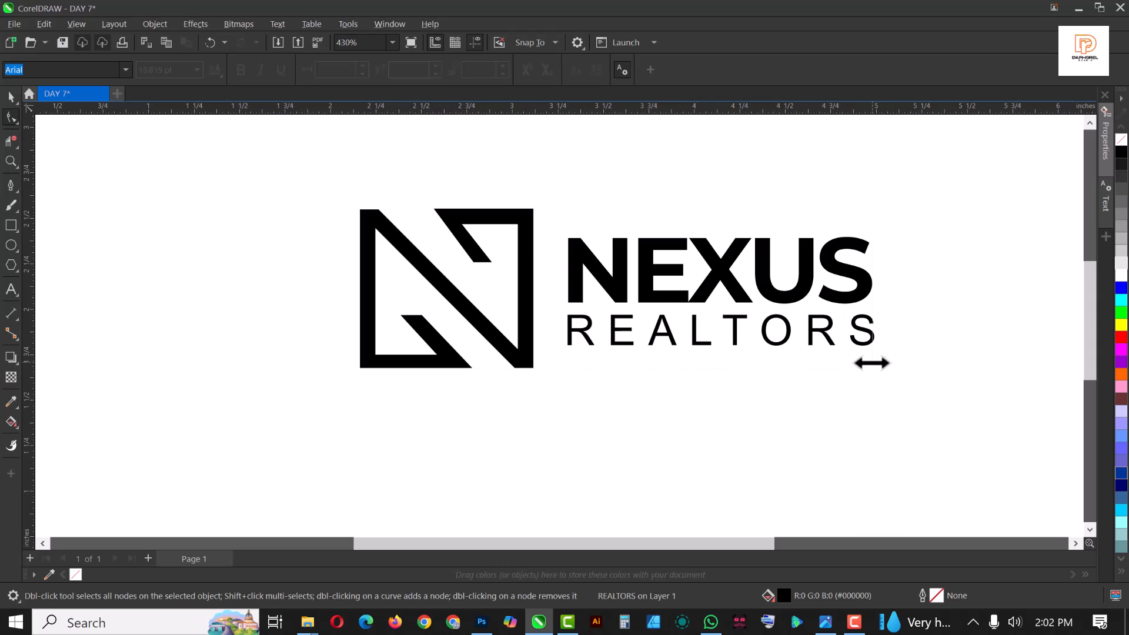
key("space")
Step: Give the N mark a black outline with a width of 1.0 pt
scroll(537, 280, "down", 3)
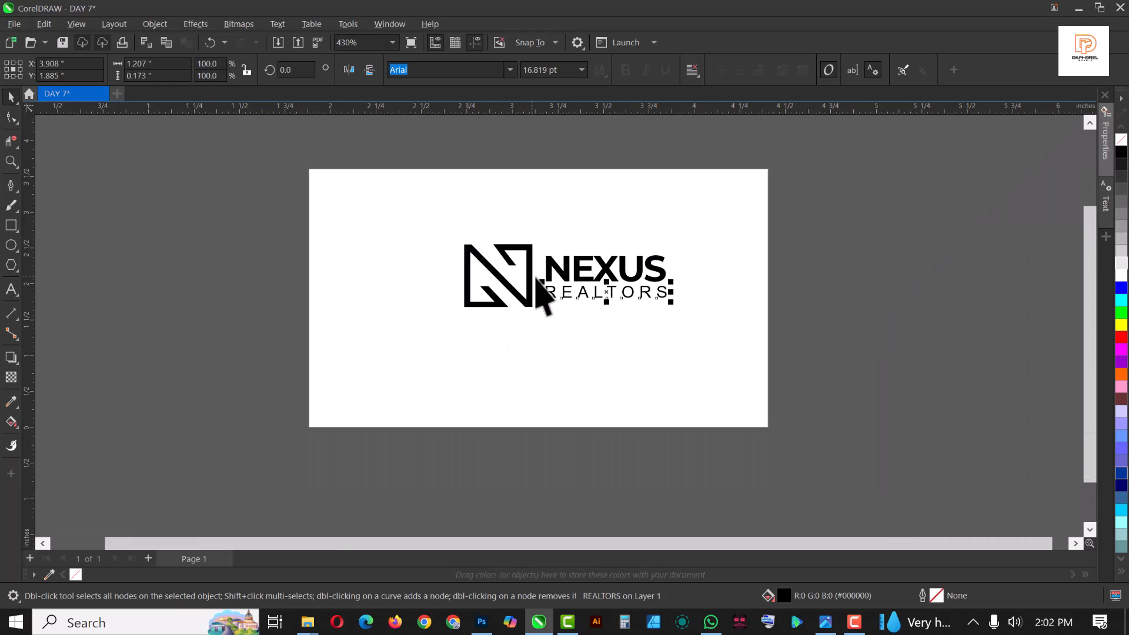
left_click(504, 276)
scroll(507, 275, "up", 3)
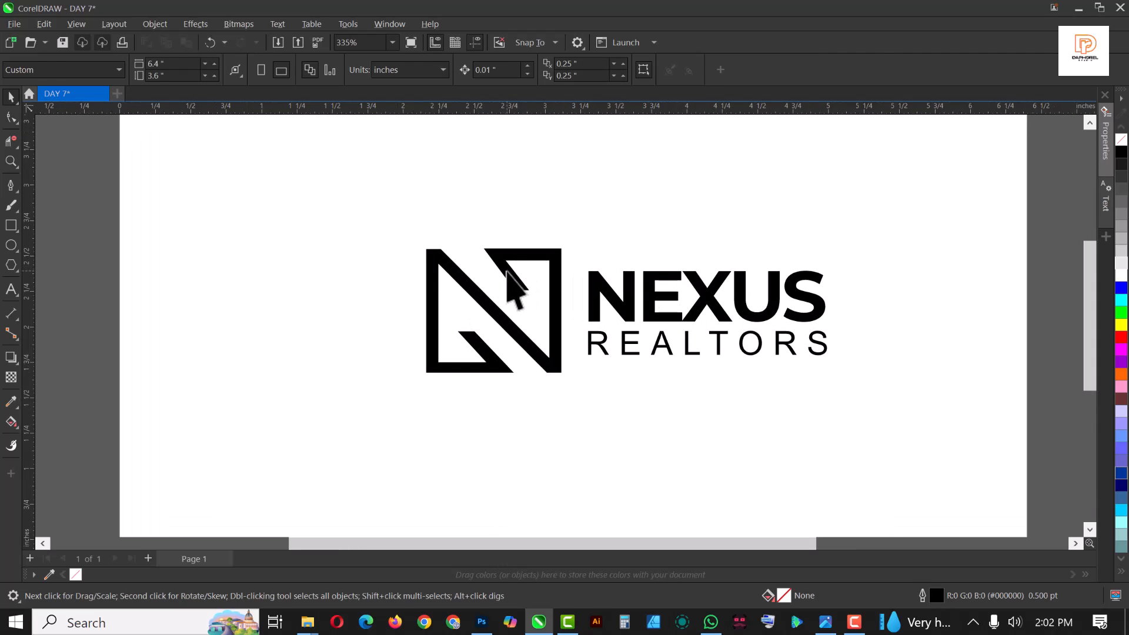
right_click(1122, 155)
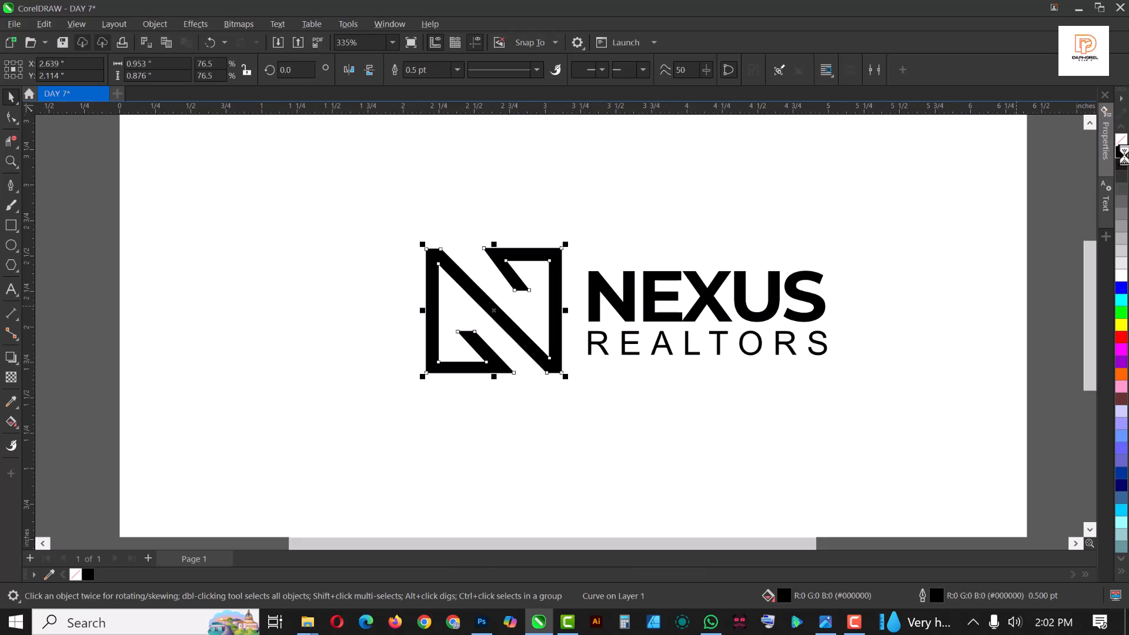
left_click(457, 69)
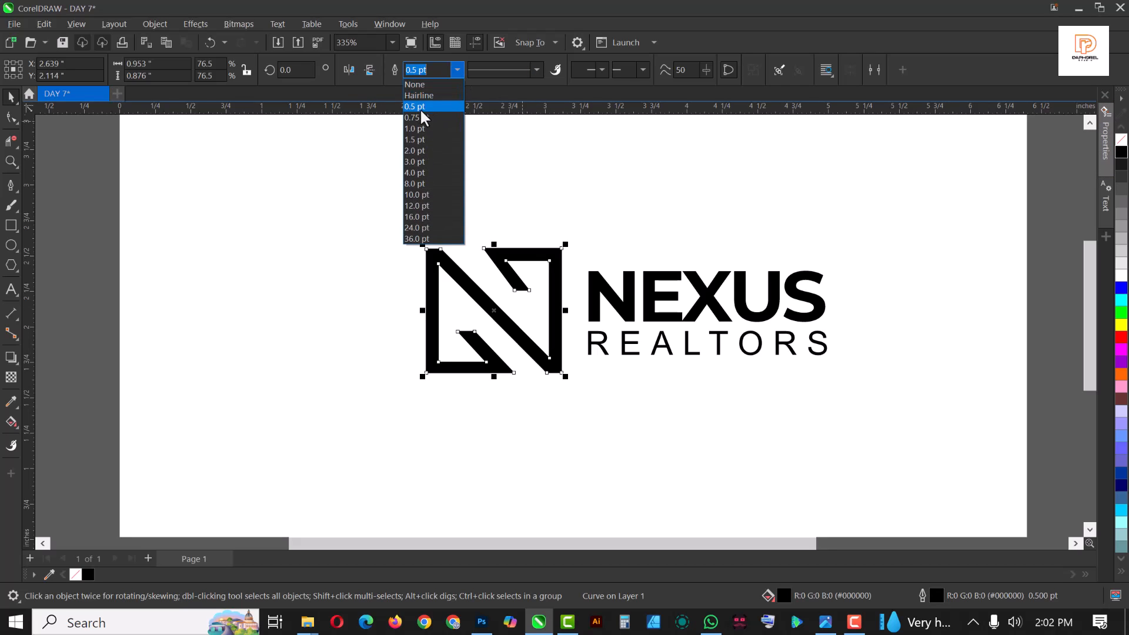
left_click(417, 128)
scroll(507, 357, "down", 1)
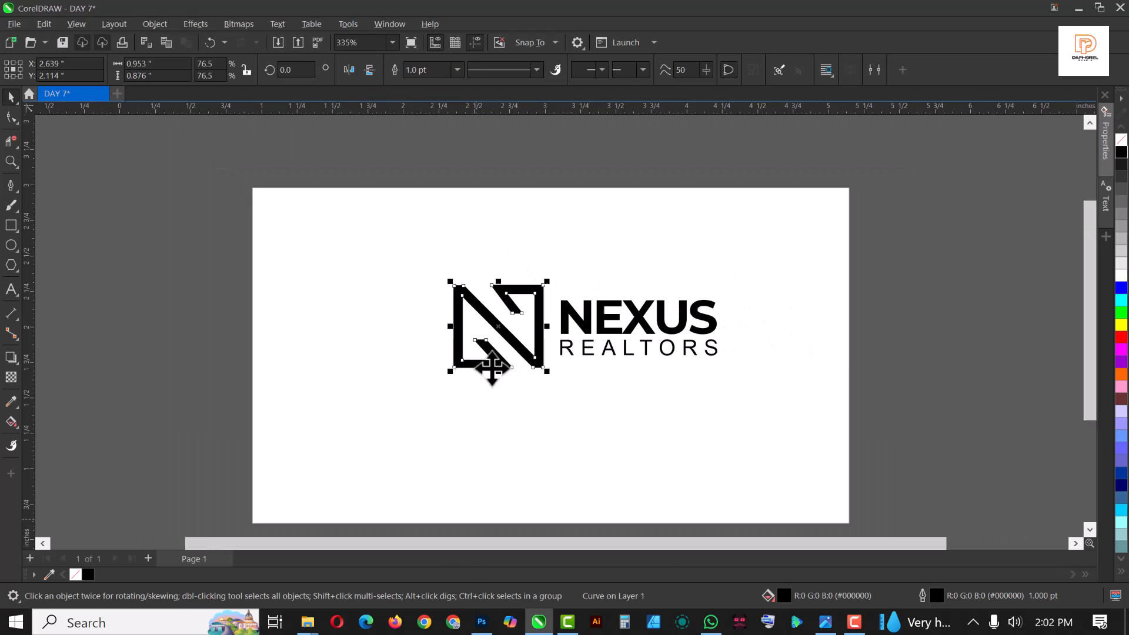
scroll(438, 360, "up", 1)
Step: Convert the N mark's outline to an object and weld it to the mark's filled shape
left_click_drag(90, 158, 647, 624)
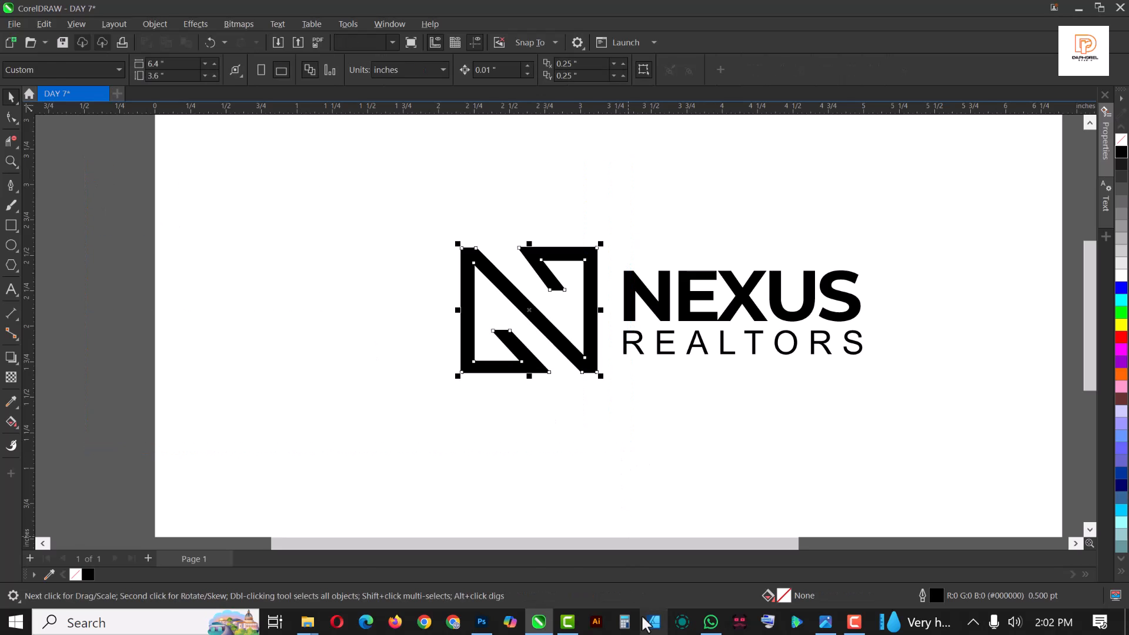
left_click(157, 24)
left_click(213, 401)
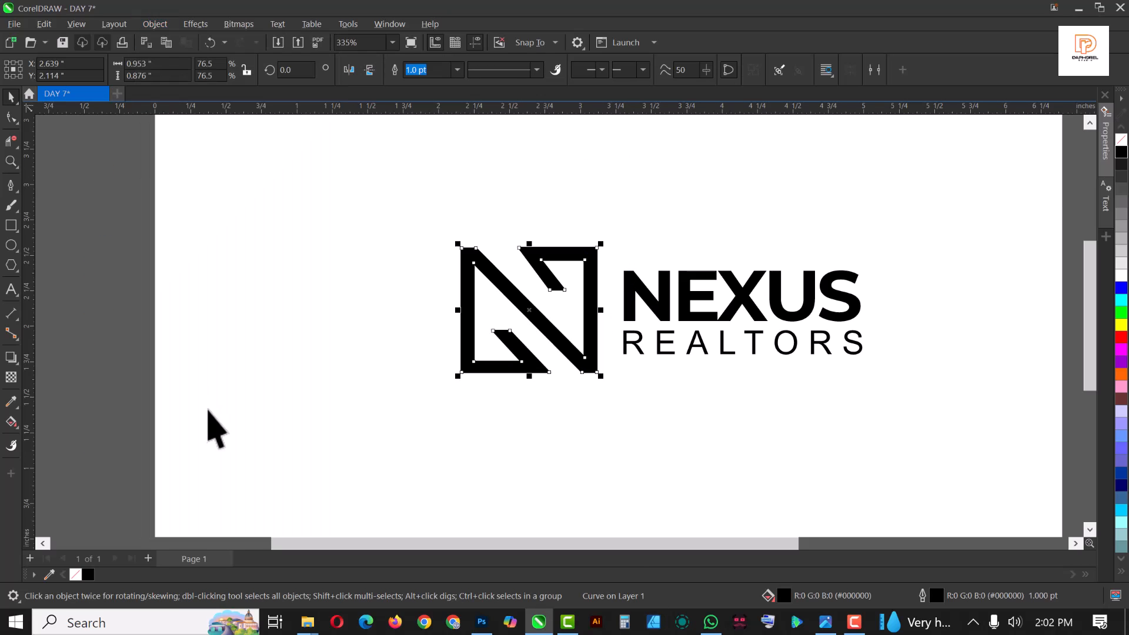
left_click(81, 199)
left_click_drag(83, 180, 617, 468)
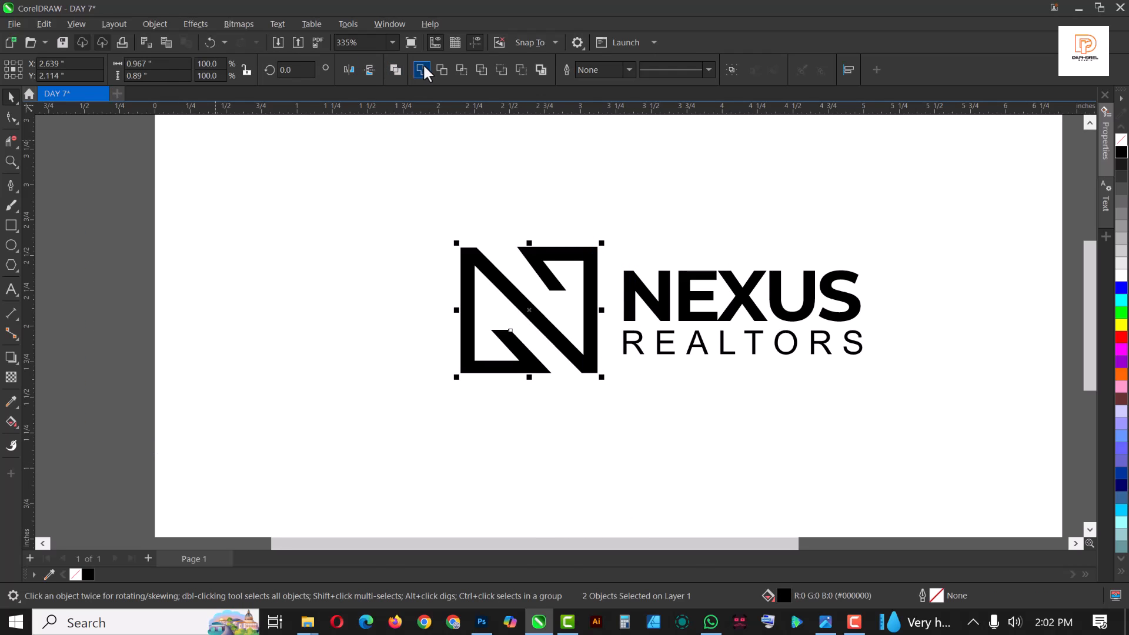
left_click(142, 244)
Step: Group the N mark with both text lines and center the group on the page
scroll(497, 328, "down", 5)
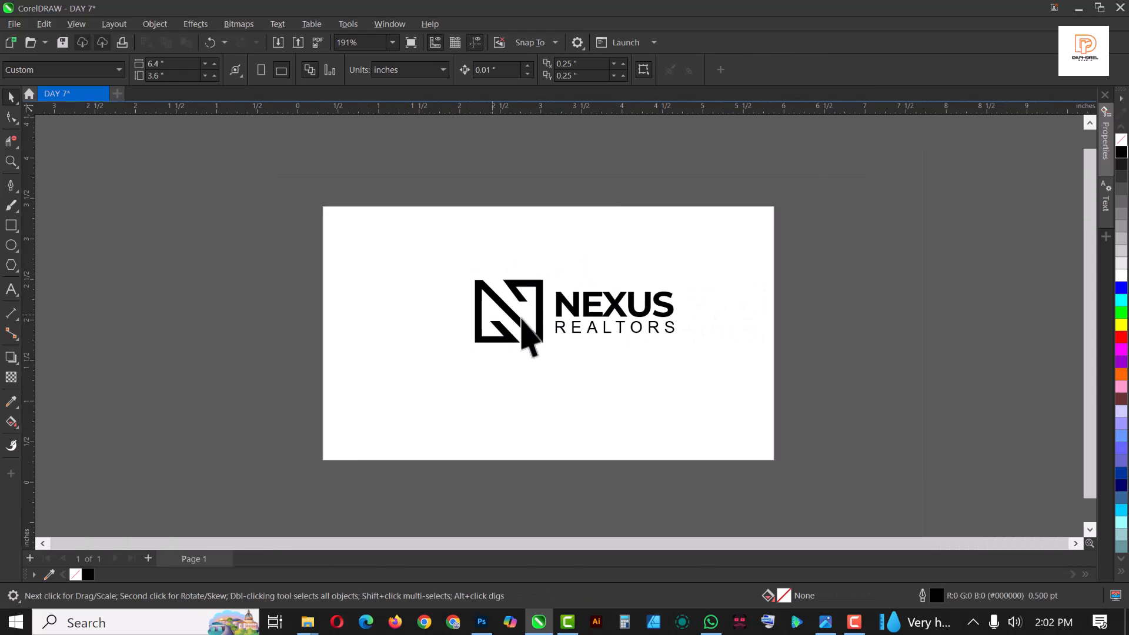
left_click_drag(821, 252, 406, 382)
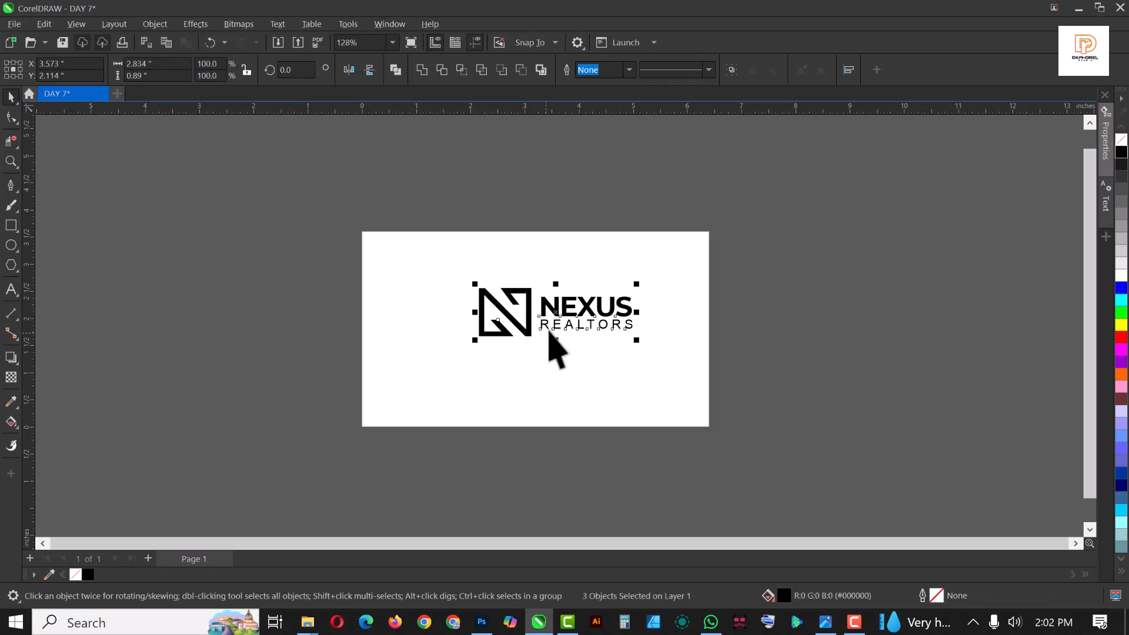
key("ctrl+g")
key("p")
scroll(415, 277, "down", 2)
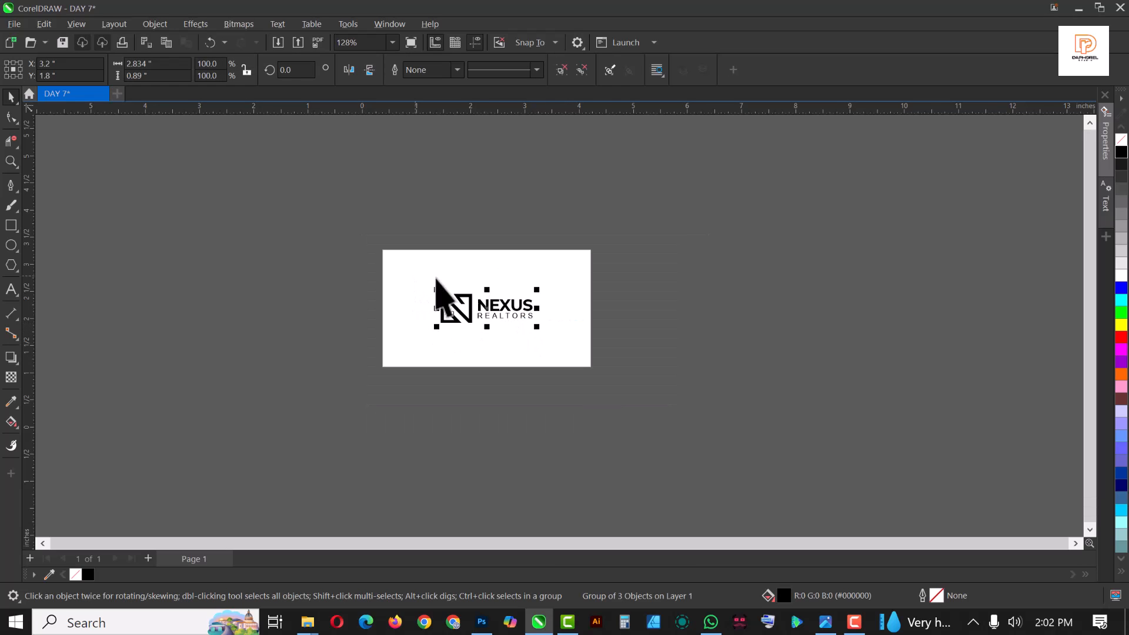
Step: Add a page-sized rectangle behind the logo, remove its outline and fill it with orange (#FF6600)
left_click(504, 263)
scroll(517, 277, "up", 2)
right_click(504, 268)
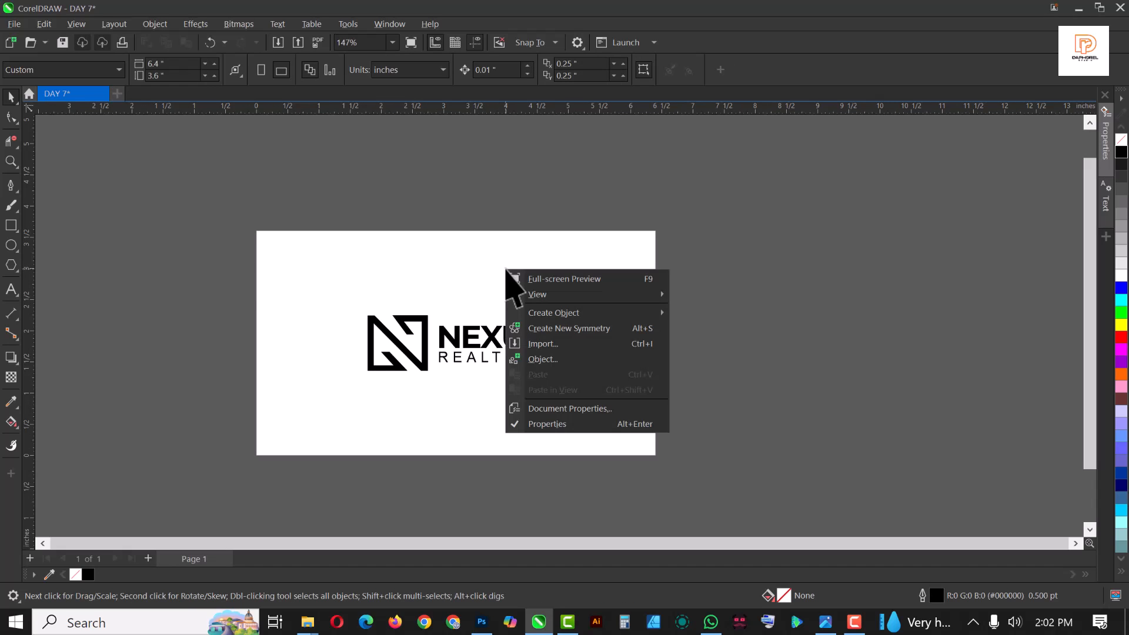
left_click(438, 266)
double_click(11, 225)
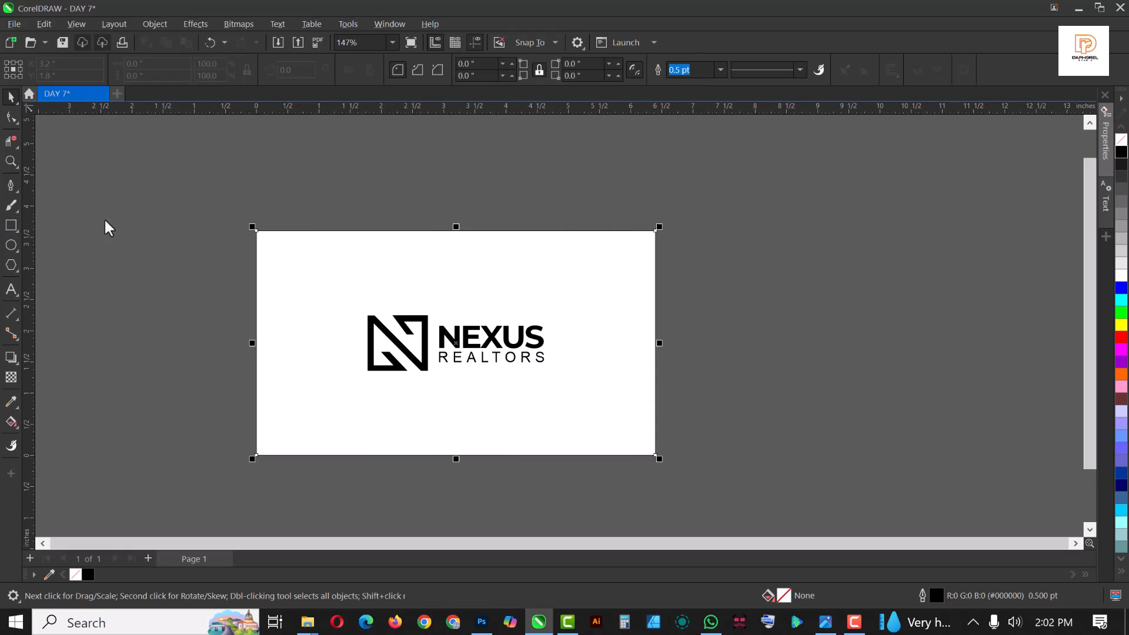
left_click(1122, 275)
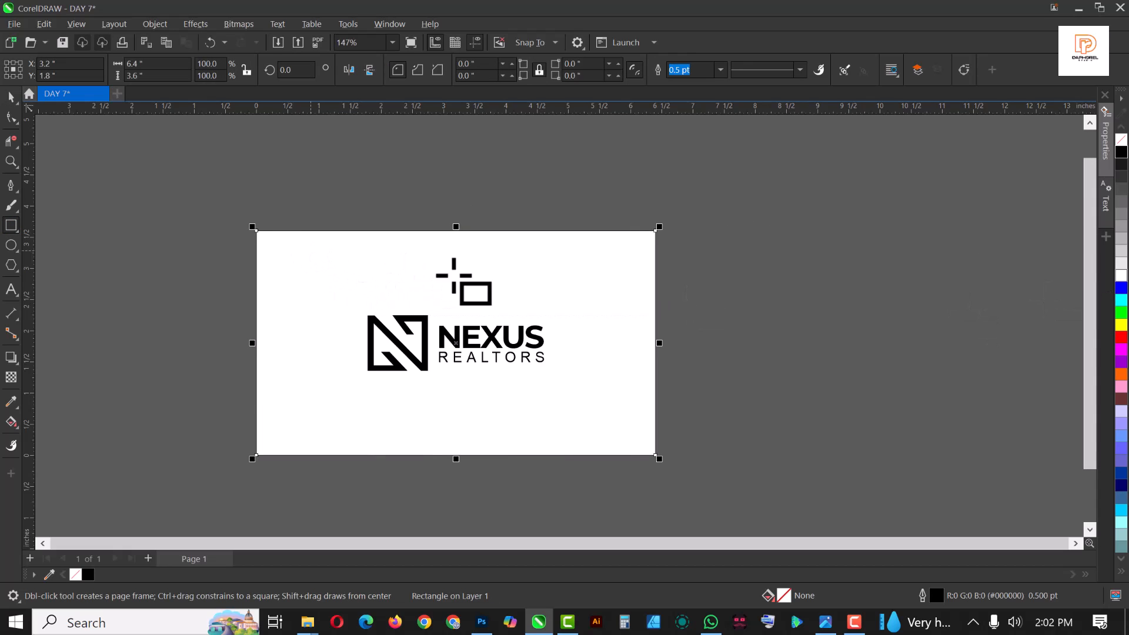
right_click(1122, 141)
key("space")
left_click(575, 292)
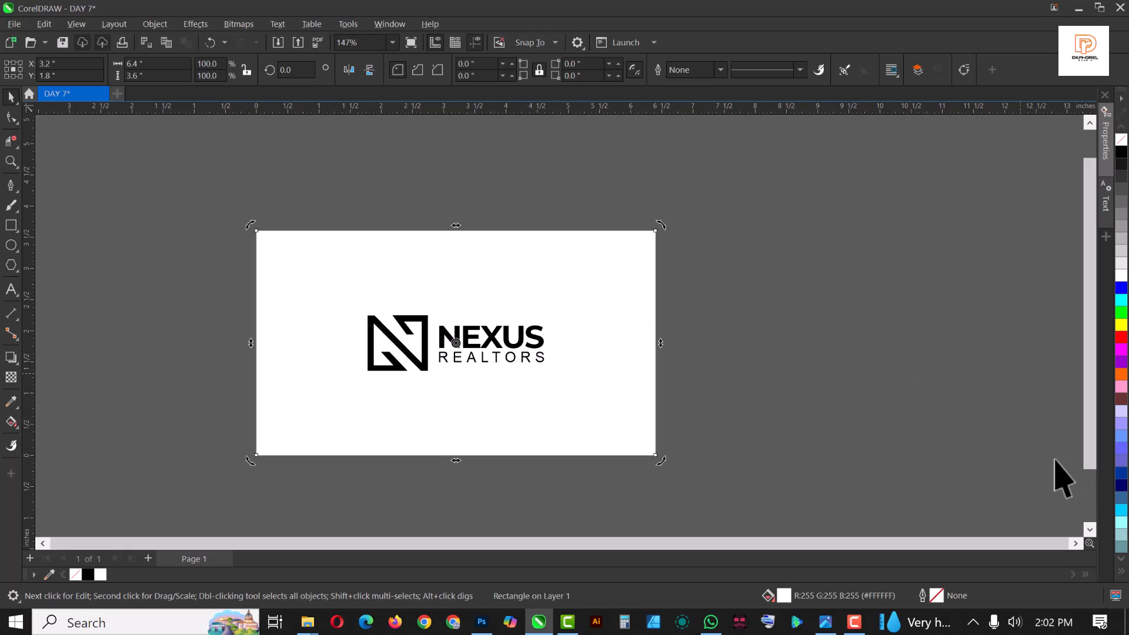
left_click(1121, 376)
scroll(609, 341, "down", 2)
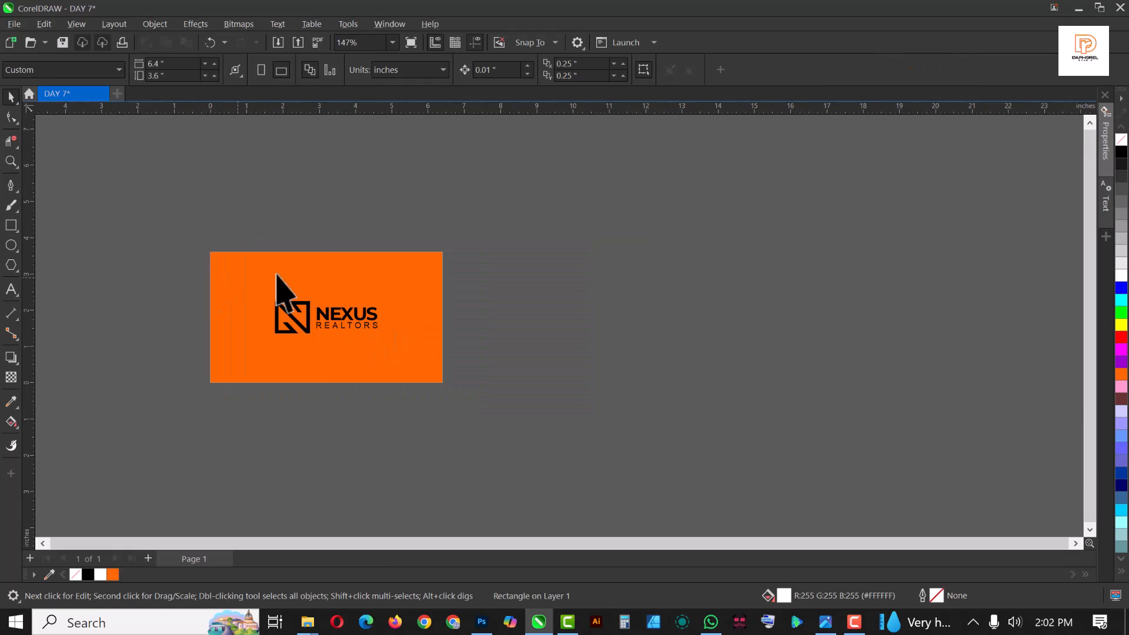
Step: Place a copy of the orange rectangle beside the original and fill the copy with brown (#663333)
left_click_drag(244, 285, 476, 280)
left_click(1122, 399)
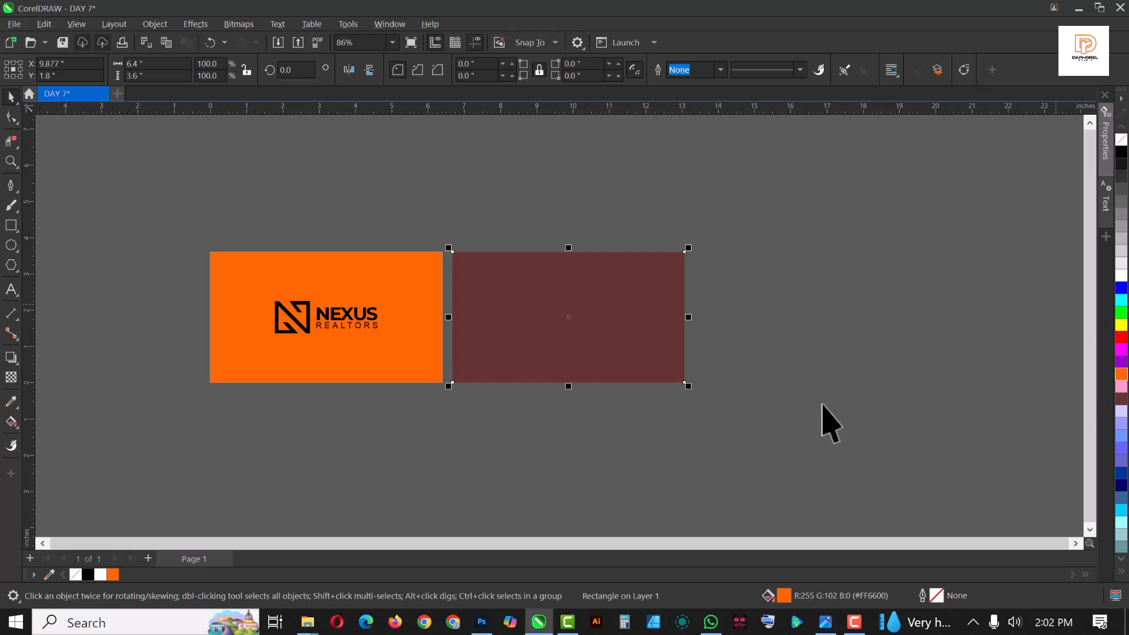
scroll(230, 338, "up", 3)
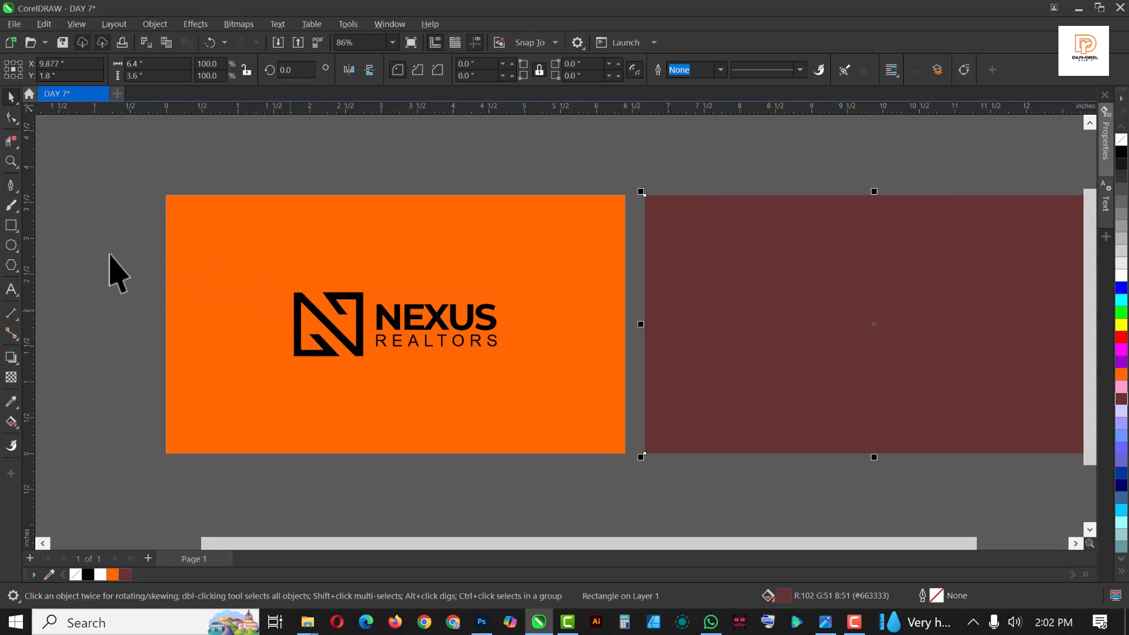
Step: Place a copy of the logo group on the brown rectangle and fill it with white
left_click_drag(109, 256, 598, 411)
scroll(253, 341, "down", 2)
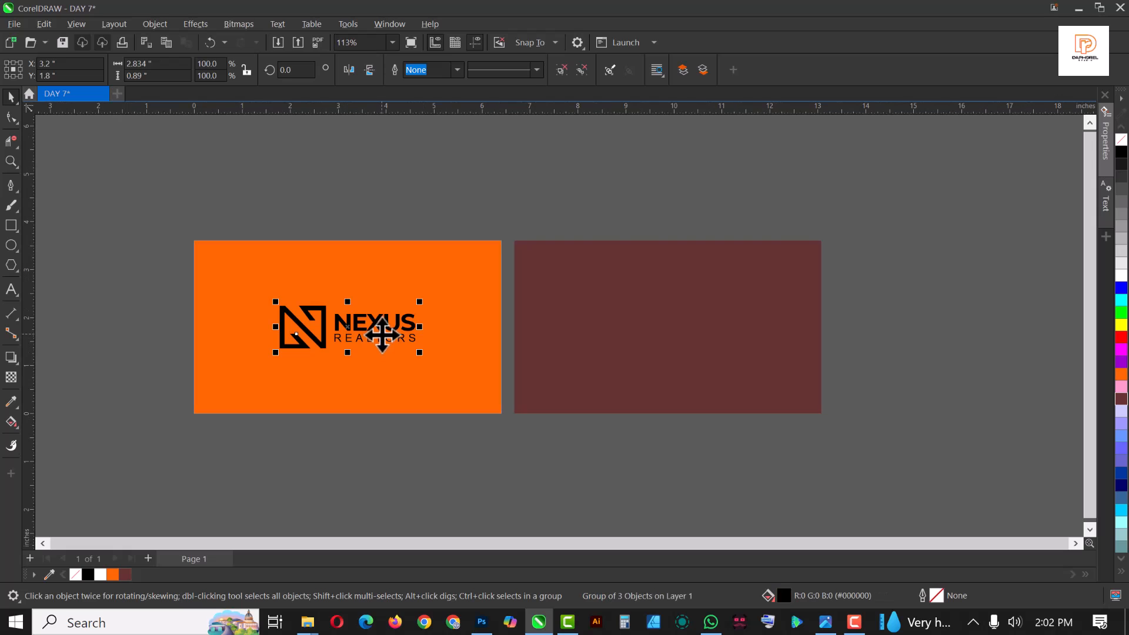
left_click_drag(369, 319, 682, 345)
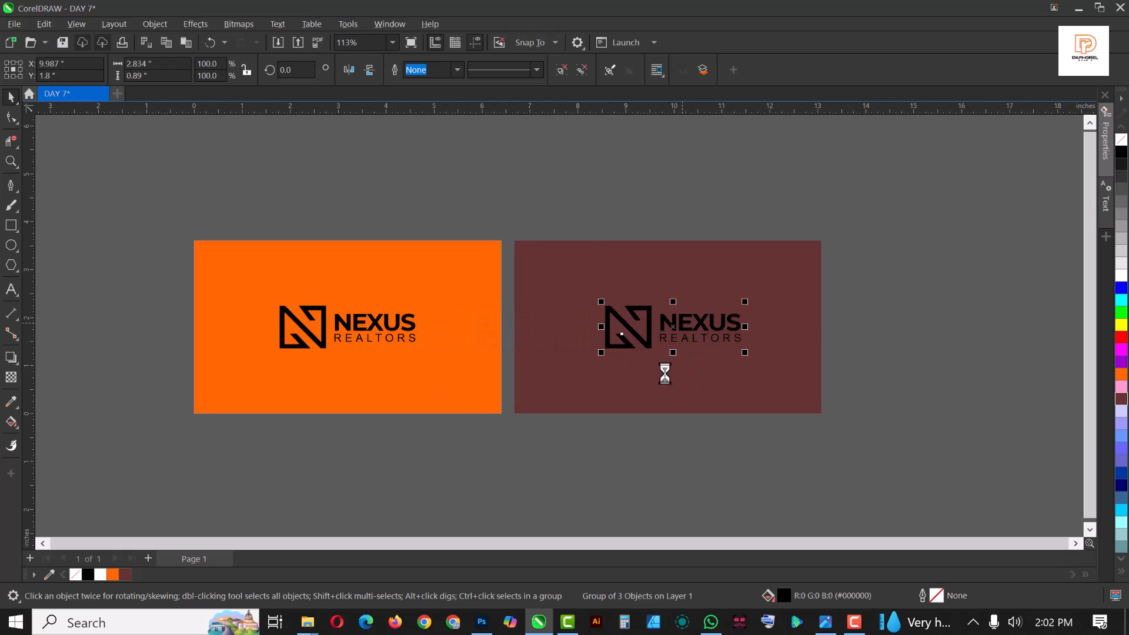
left_click(1122, 277)
scroll(247, 298, "down", 3)
scroll(407, 301, "up", 3)
Step: Darken the brown rectangle's fill to #3D1E1E
left_click(476, 276)
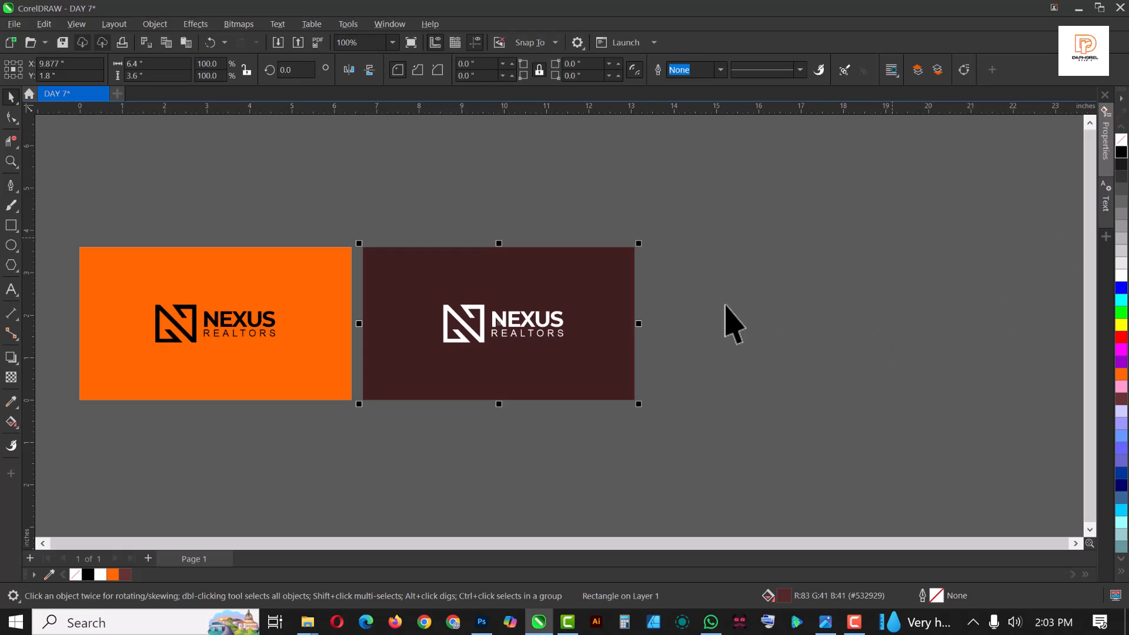
left_click(675, 307)
scroll(552, 312, "down", 3)
scroll(559, 297, "up", 3)
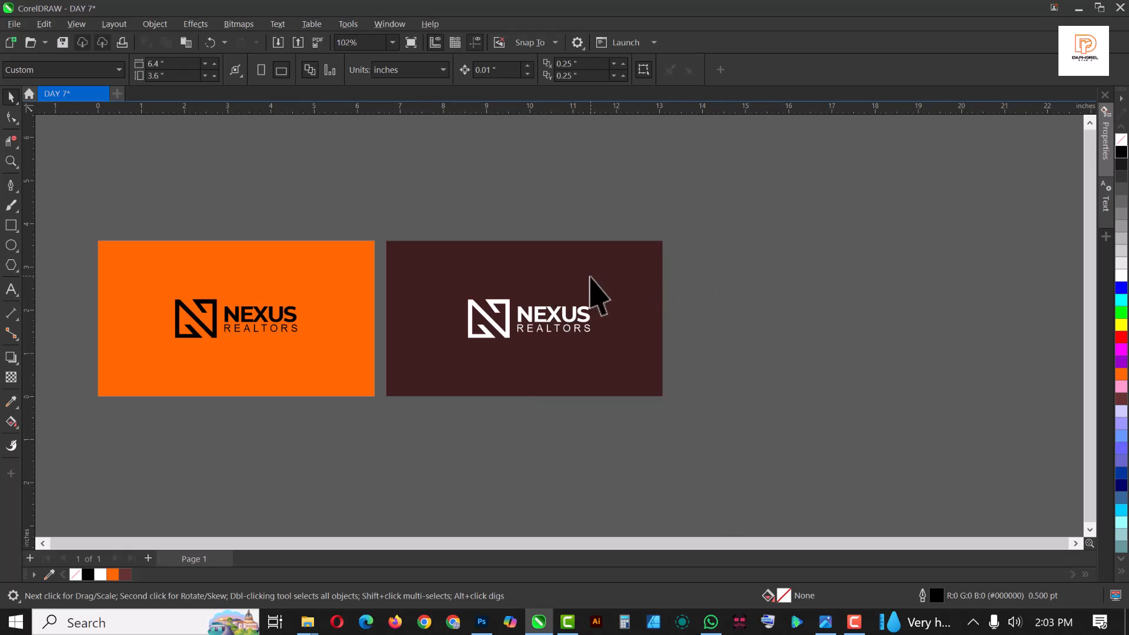
Step: Place a copy of the dark brown rectangle to its right with equal 0.277 in spacing and fill it white
left_click(496, 282)
left_click_drag(496, 282, 787, 289)
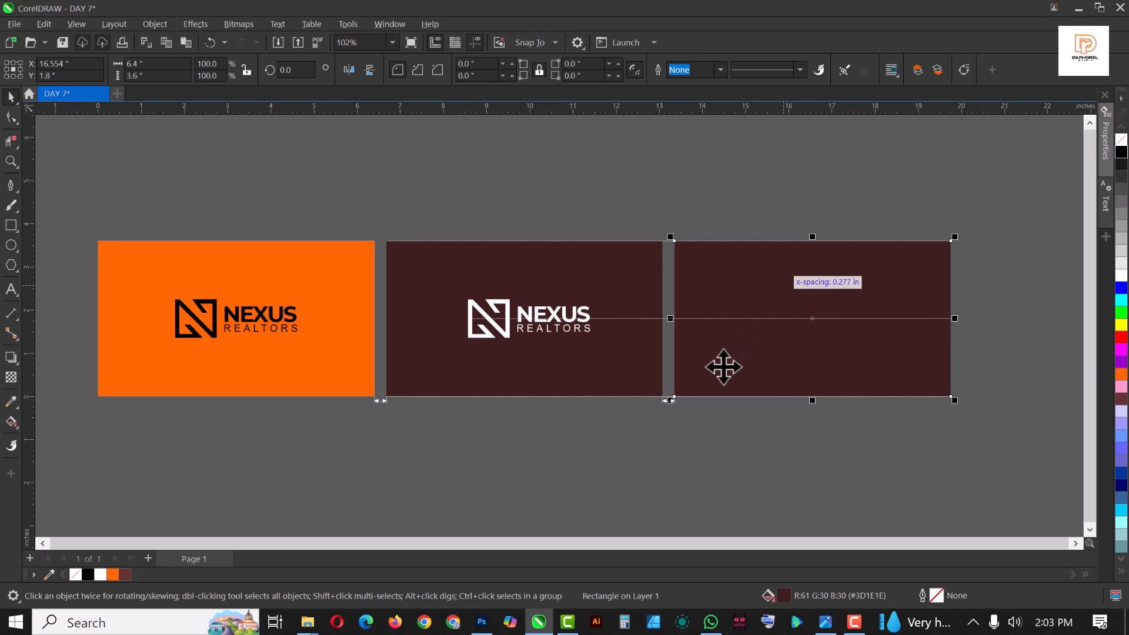
left_click(1122, 275)
left_click(419, 442)
Step: Place a copy of the white logo group on the white rectangle and fill it with light grey (#E6E6E6)
left_click(523, 318)
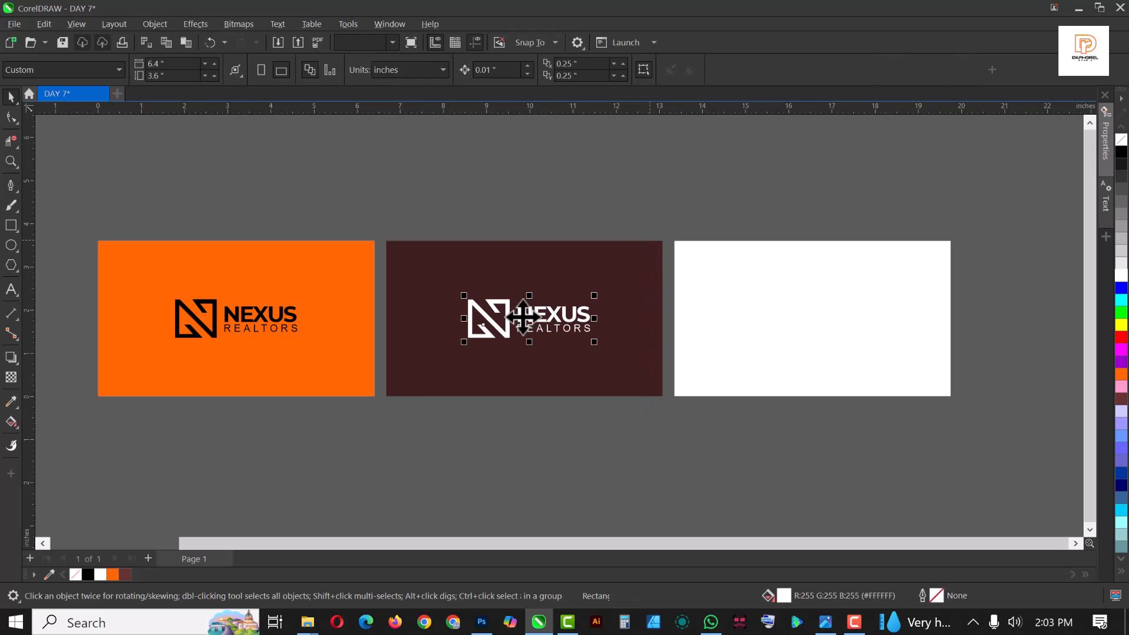
left_click_drag(541, 321, 836, 350)
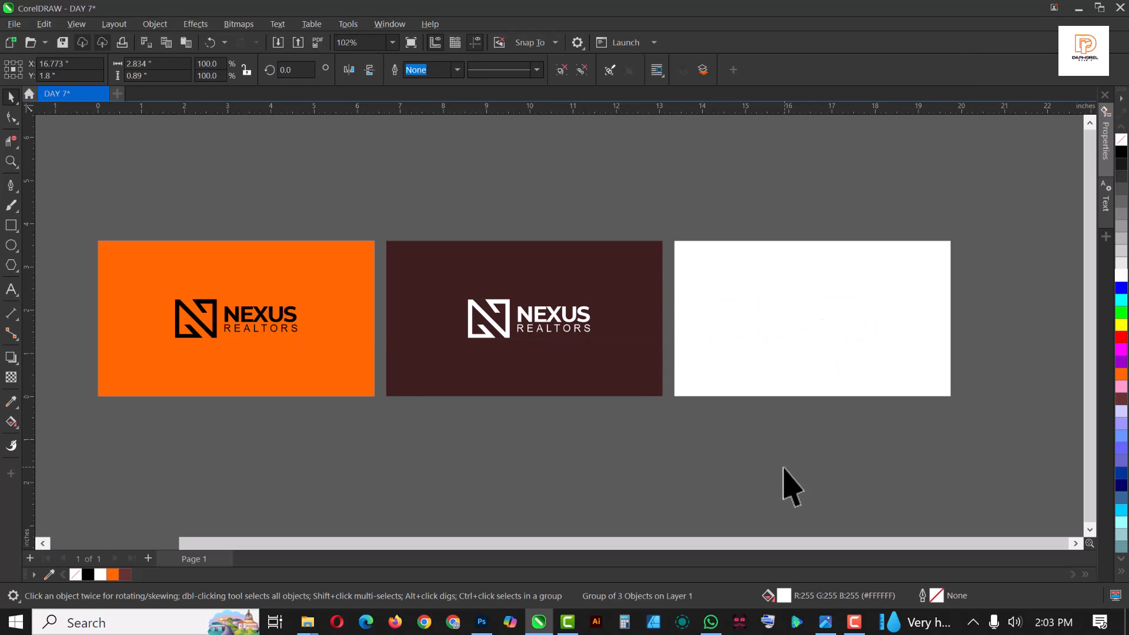
left_click(784, 484)
left_click(791, 331)
left_click(1121, 264)
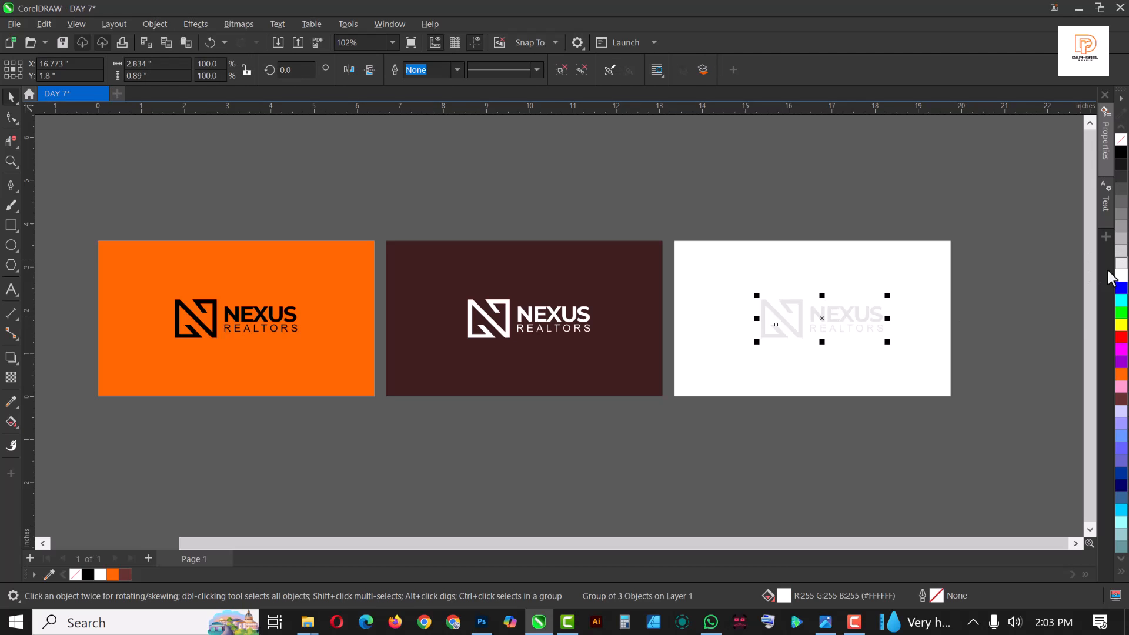
left_click(1009, 317)
scroll(775, 323, "up", 3)
scroll(793, 308, "down", 3)
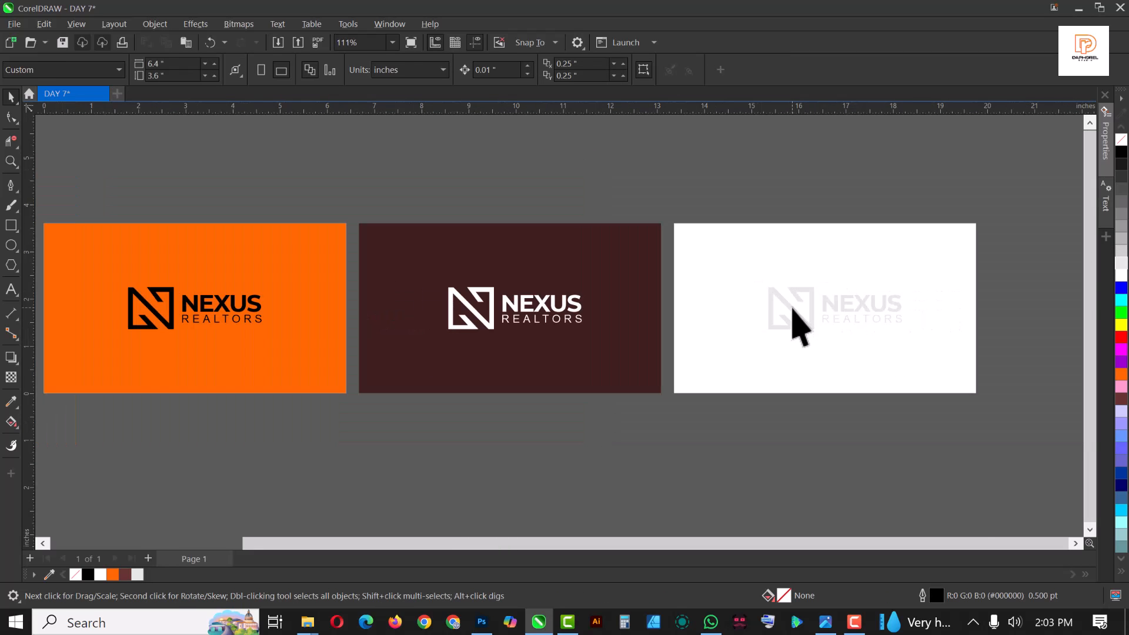
Step: Fill the N symbol on the white rectangle with the orange (#FF6600) sampled from the orange rectangle
left_click(792, 308, "ctrl")
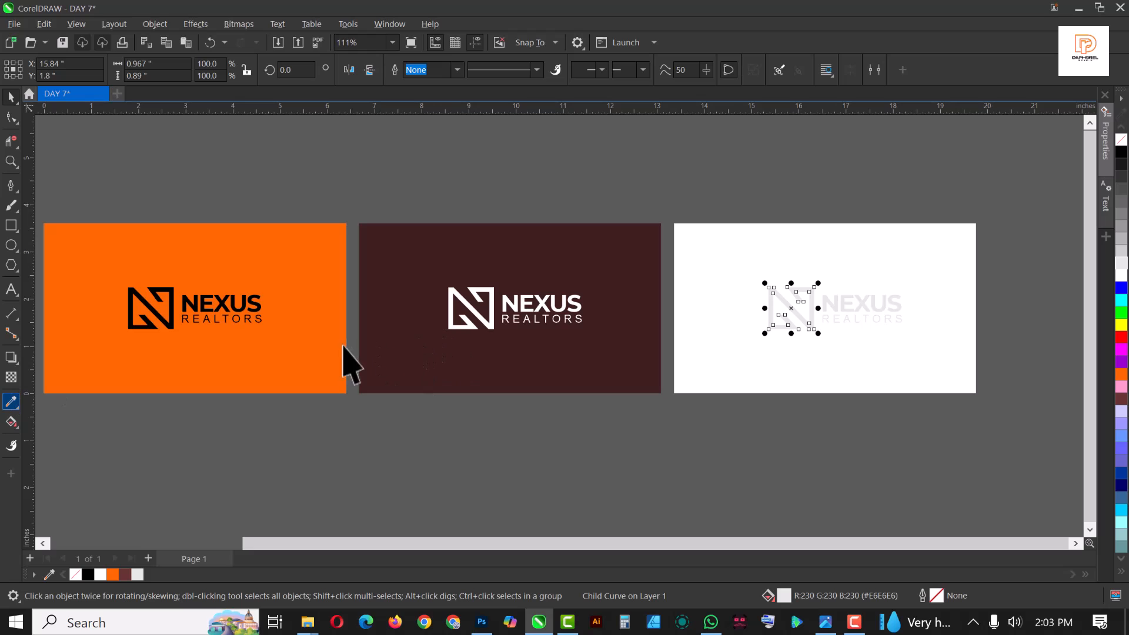
left_click(10, 401)
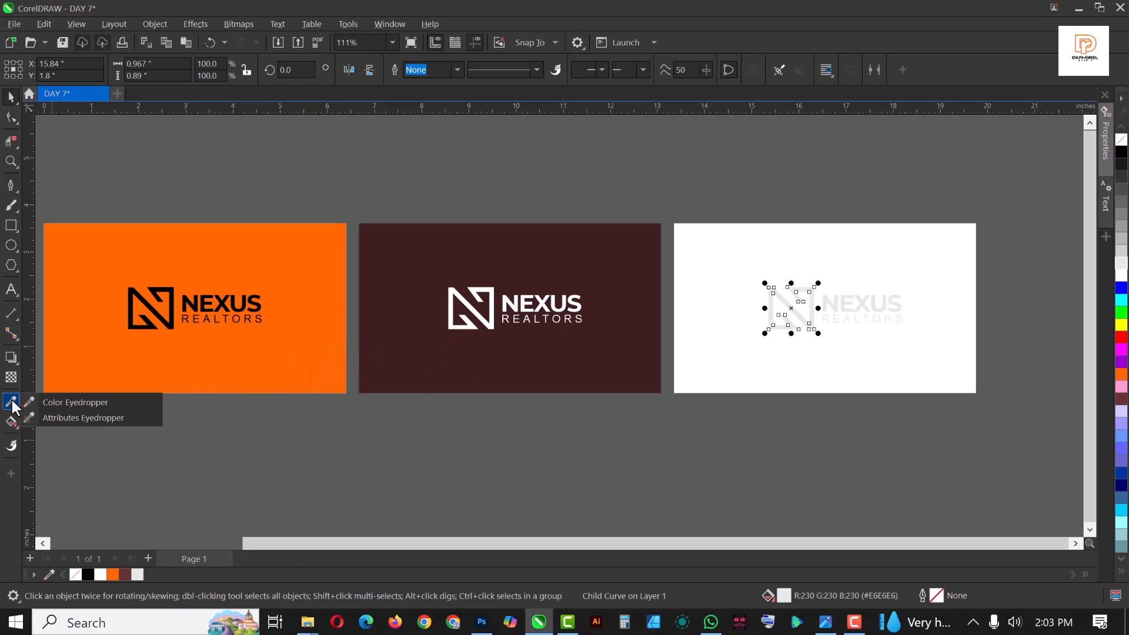
left_click(272, 332)
scroll(782, 302, "up", 5)
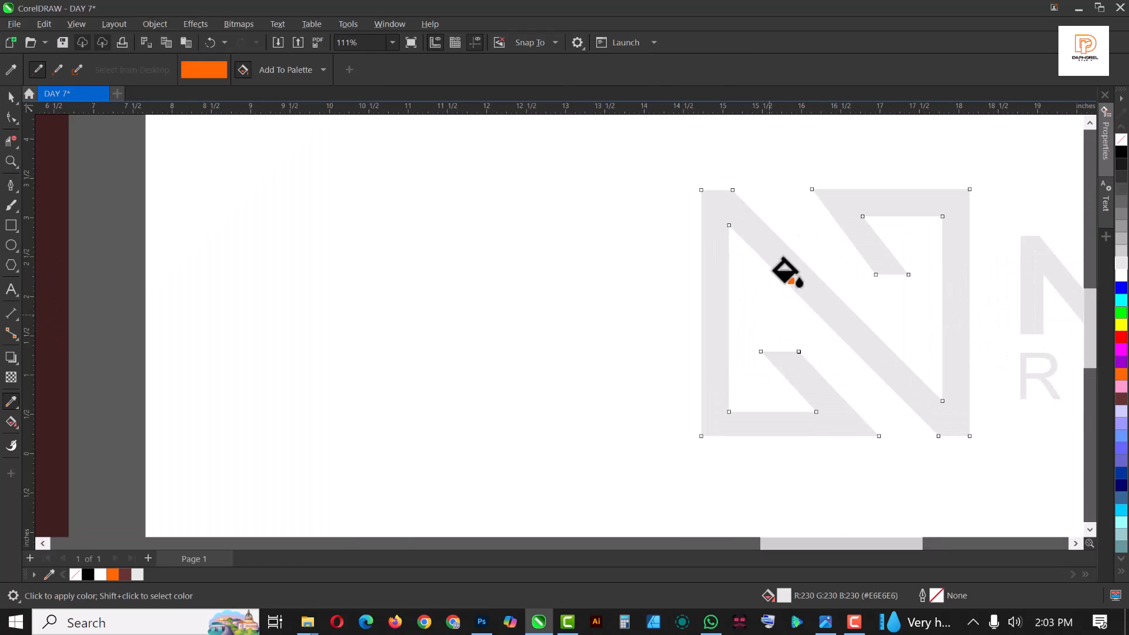
left_click(783, 273)
scroll(750, 288, "down", 6)
key("space")
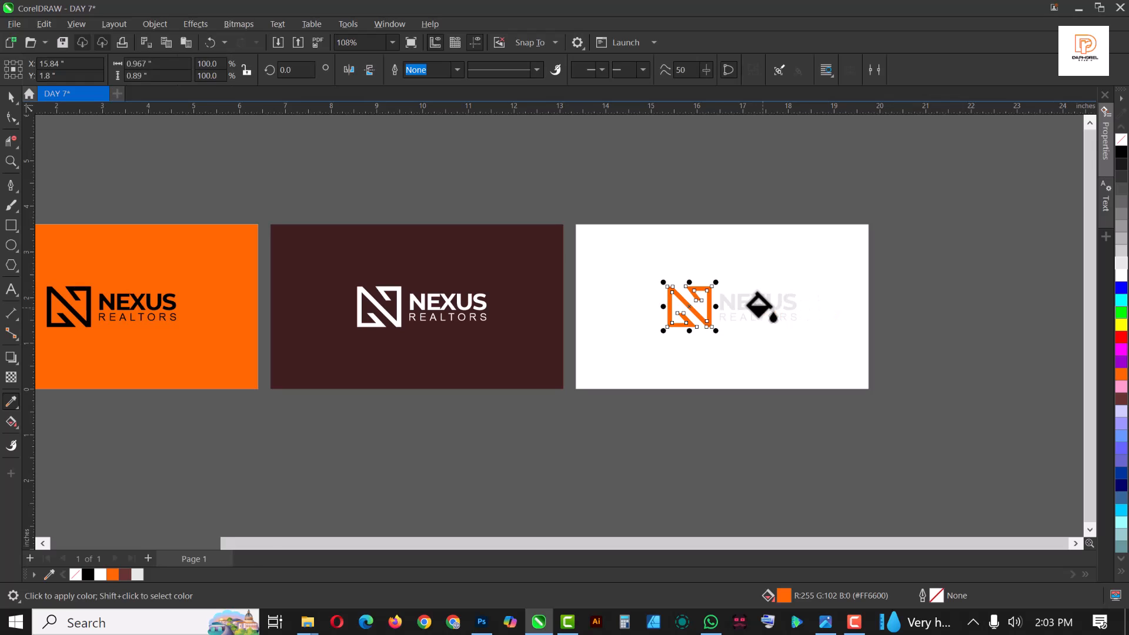
Step: Ungroup the logo on the white rectangle so its symbol and two text lines are separate objects
scroll(817, 307, "up", 2)
left_click(755, 307)
left_click(754, 305, "ctrl")
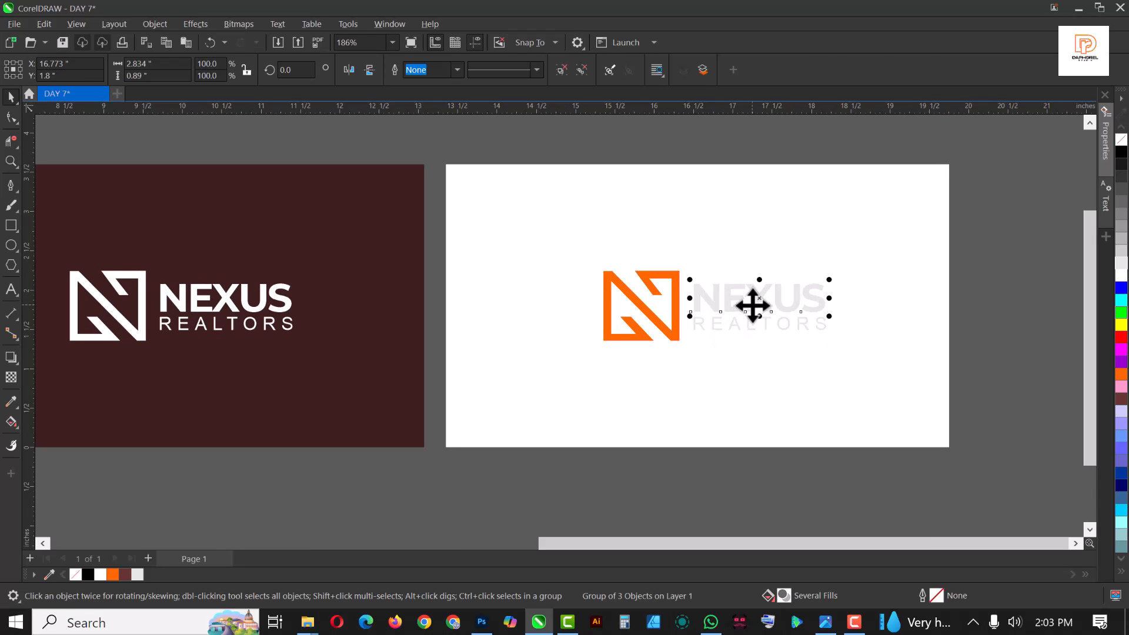
left_click(757, 325, "ctrl")
left_click(758, 327, "ctrl")
left_click(758, 327)
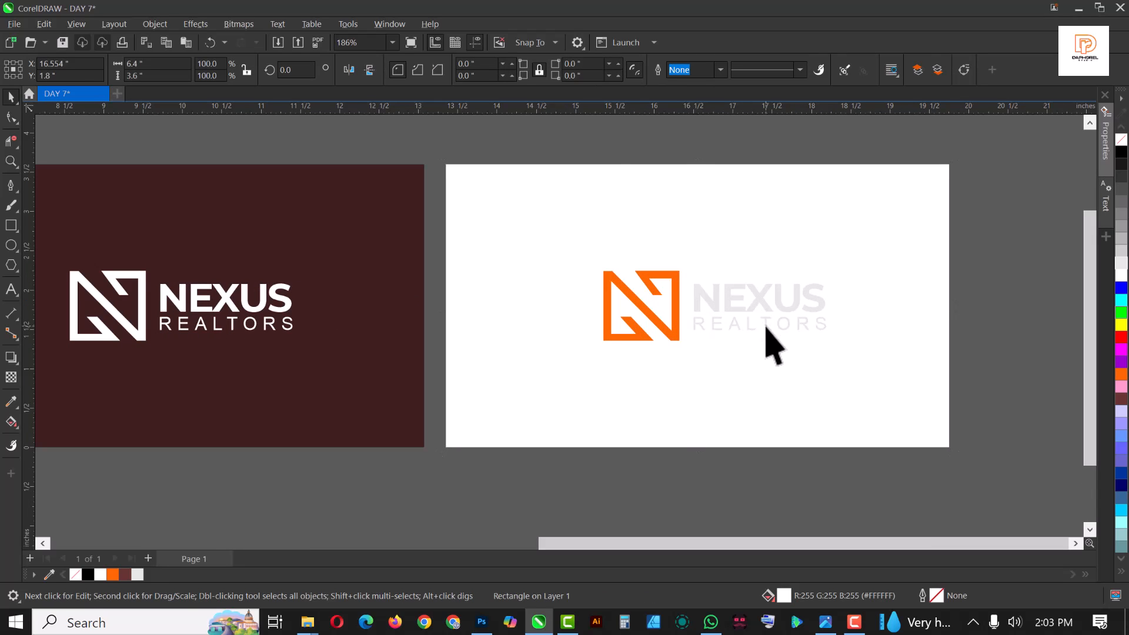
left_click(561, 70)
left_click(1020, 241)
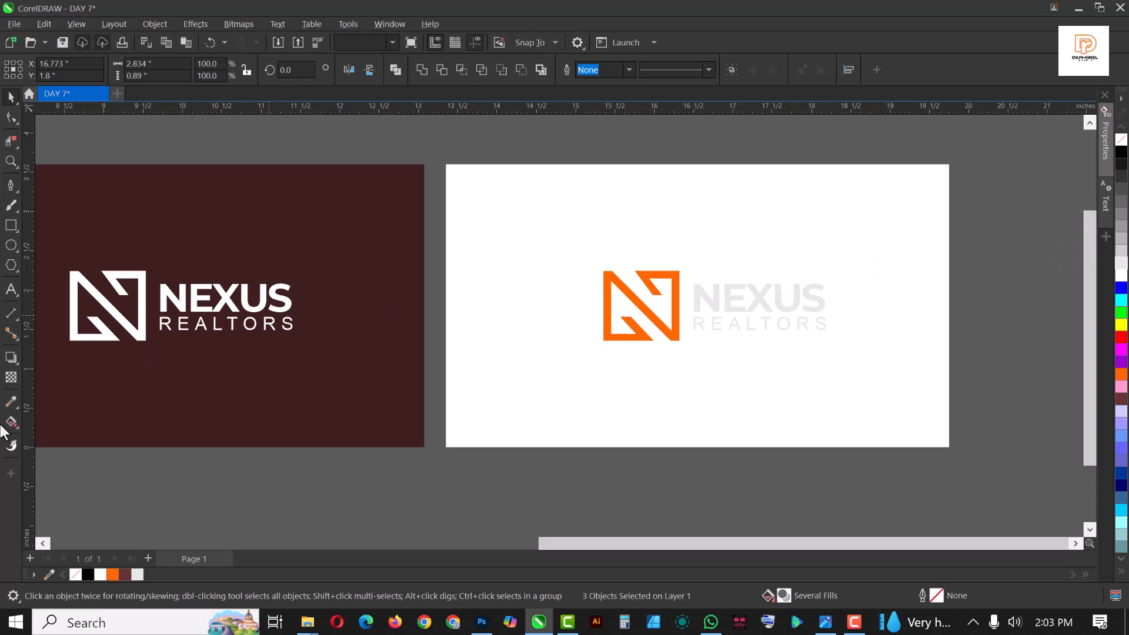
Step: Fill the NEXUS text on the white rectangle with the dark brown (#3D1E1E) sampled from the middle rectangle
left_click(11, 402)
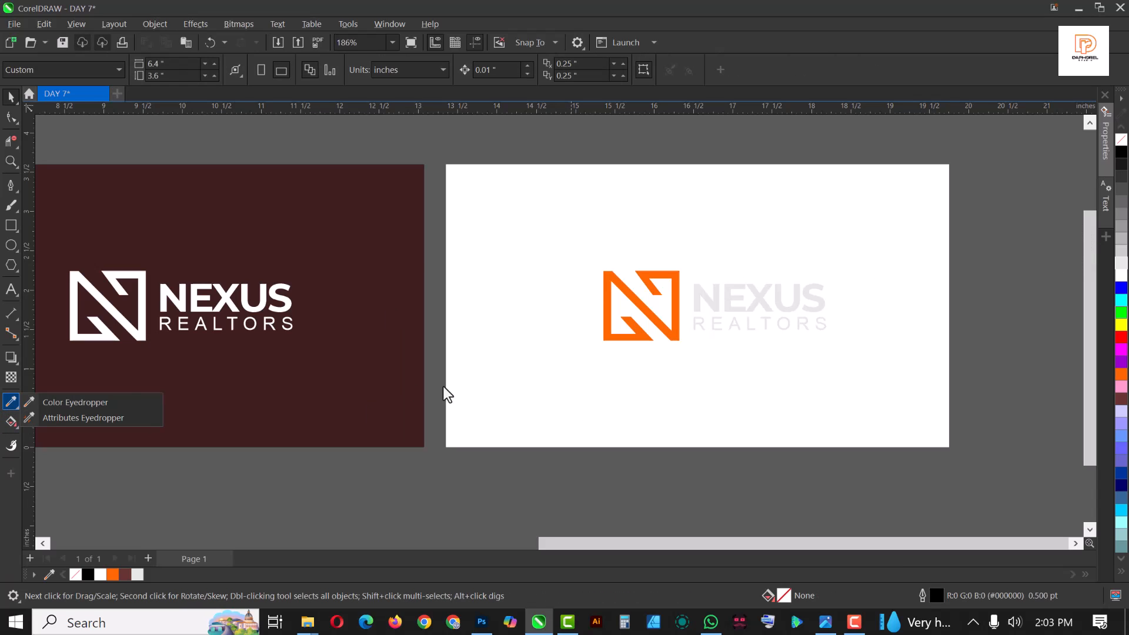
left_click(130, 408)
left_click(390, 360)
scroll(731, 295, "up", 4)
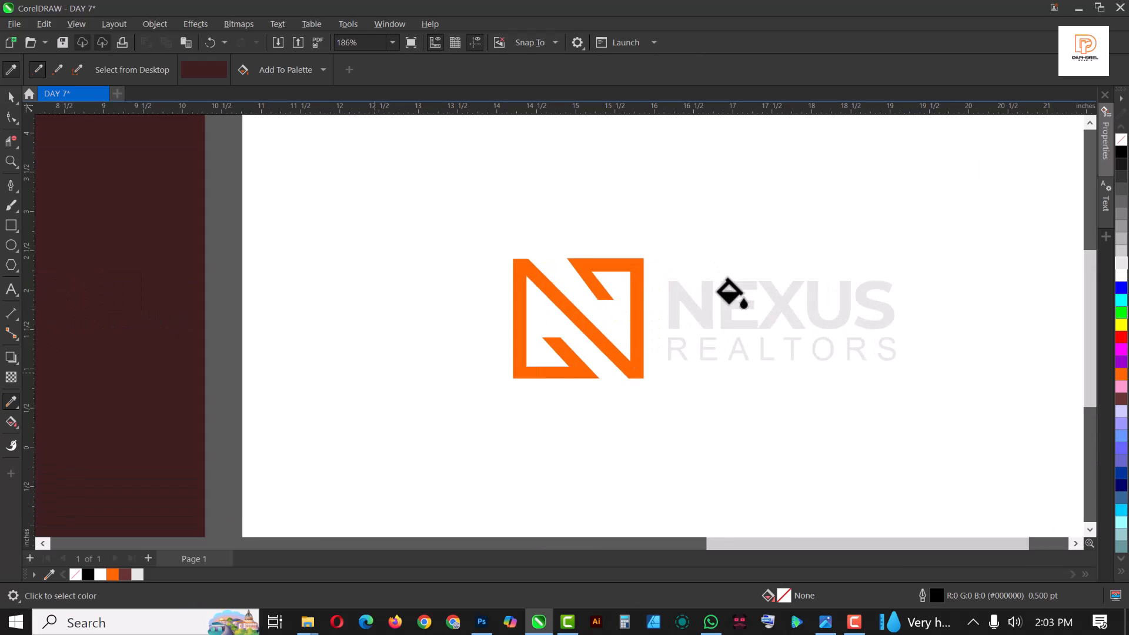
left_click(735, 309)
Step: Apply the sampled dark brown (#3D1E1E) to the REALTORS text on the white rectangle and leave the Color Eyedropper
scroll(749, 417, "down", 2)
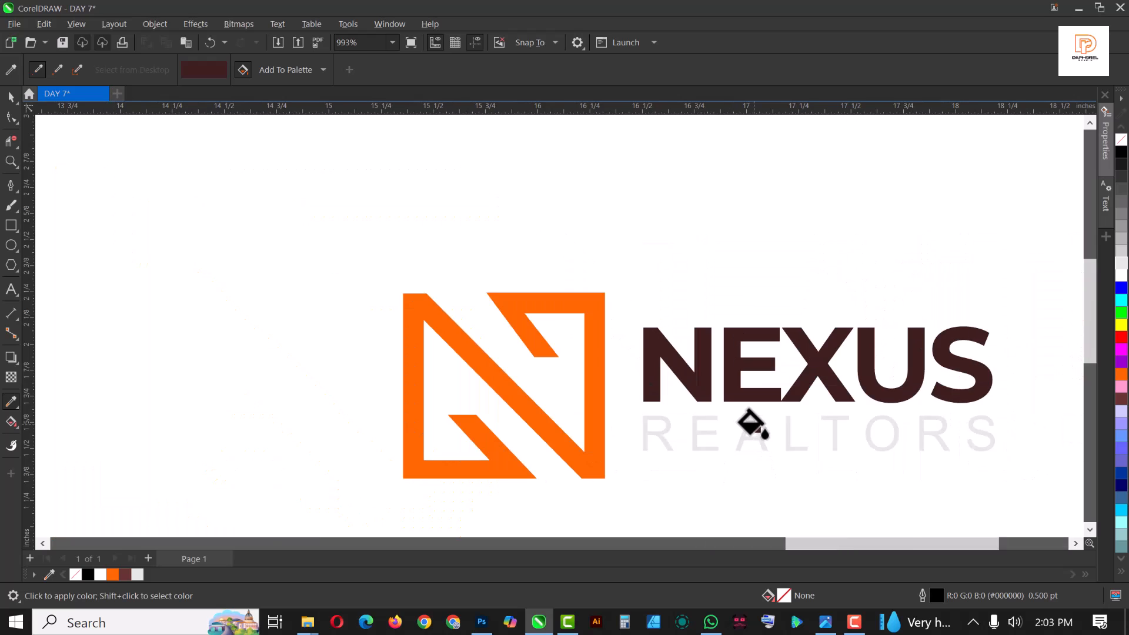
scroll(756, 422, "up", 5)
scroll(757, 419, "up", 3)
left_click(751, 407)
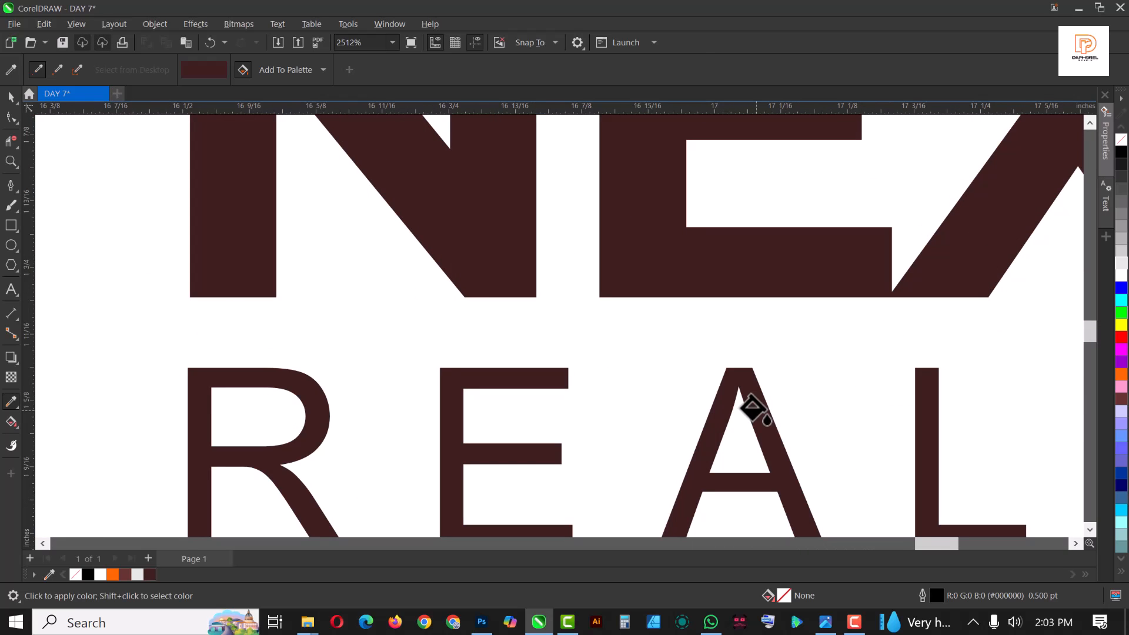
key("space")
scroll(694, 396, "down", 10)
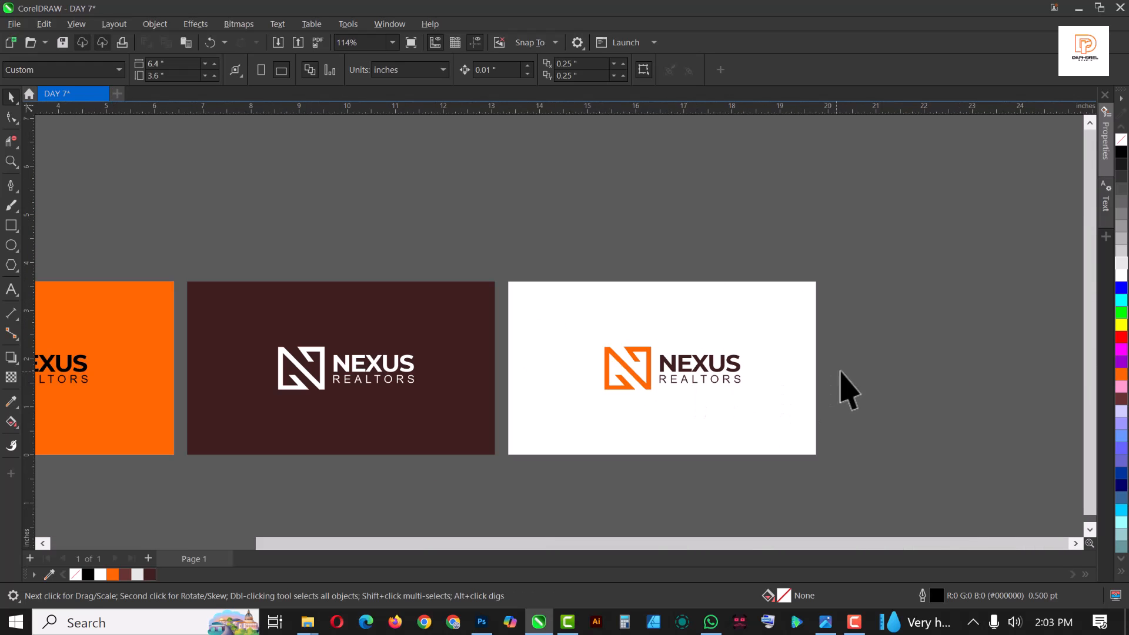
Step: Examine the recoloured logo on the white rectangle up close and compare it with the orange and brown versions
scroll(855, 348, "down", 3)
scroll(854, 348, "up", 3)
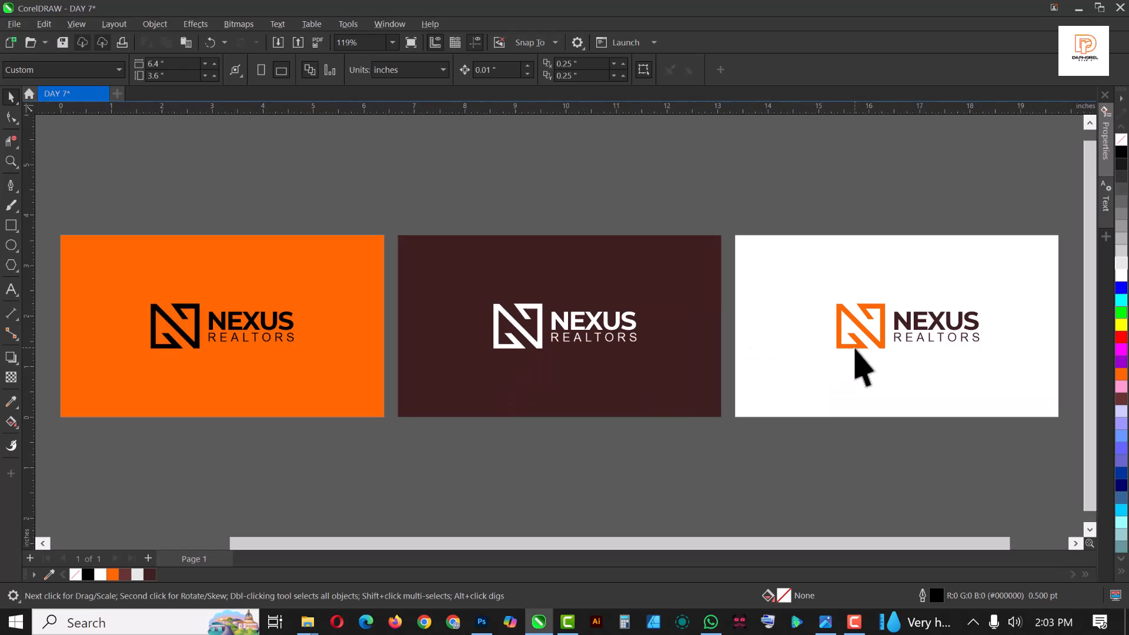
scroll(965, 322, "up", 3)
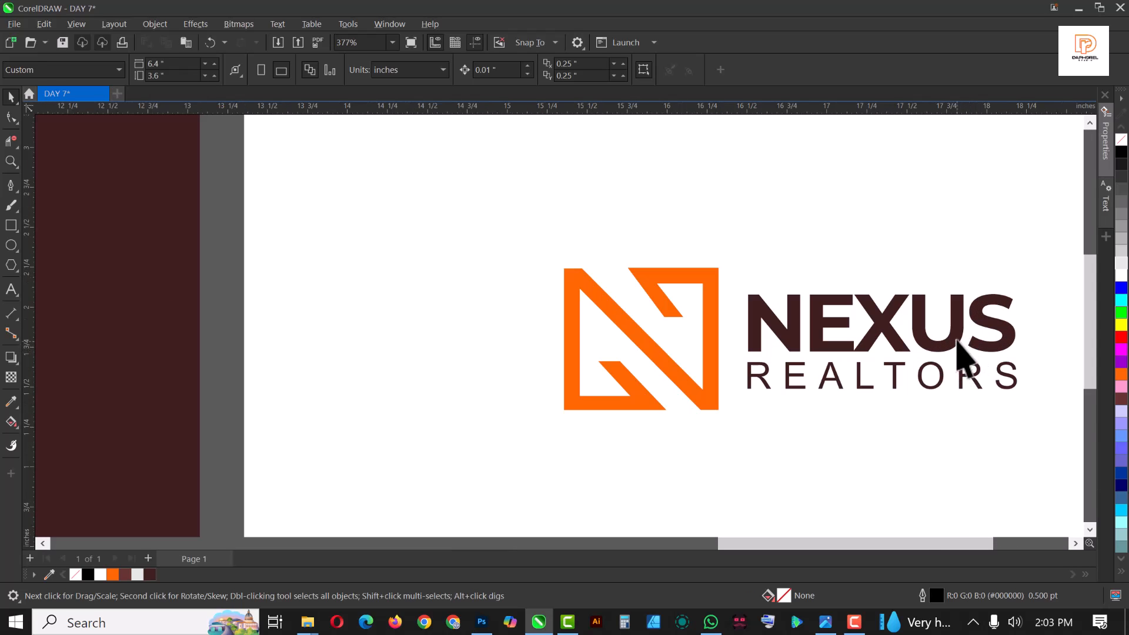
left_click(956, 342)
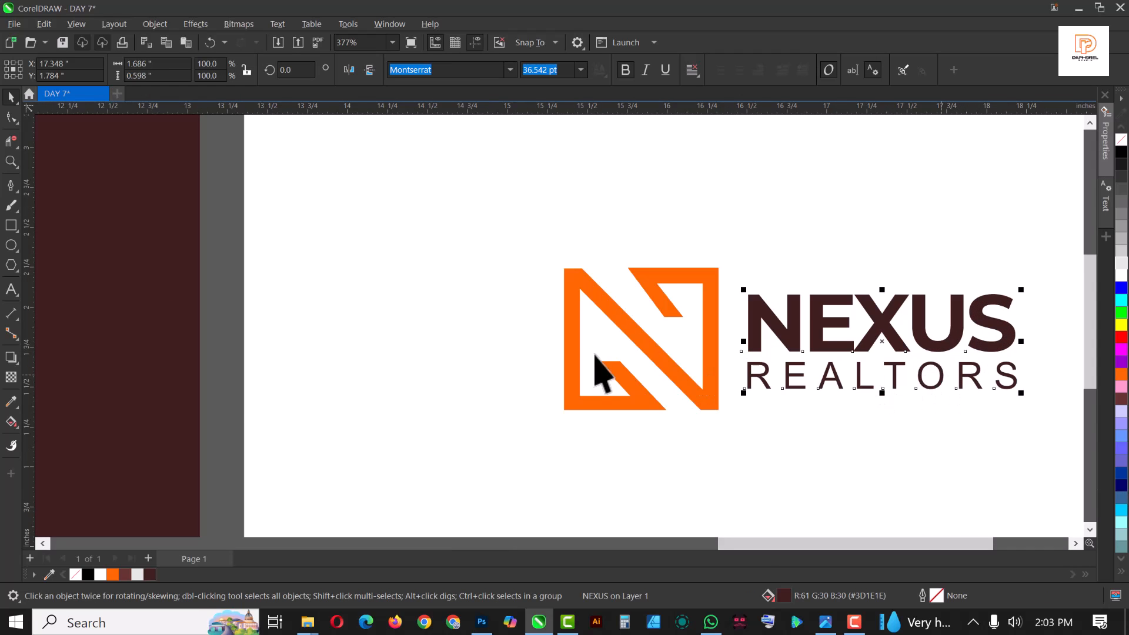
scroll(595, 373, "down", 4)
left_click(900, 344)
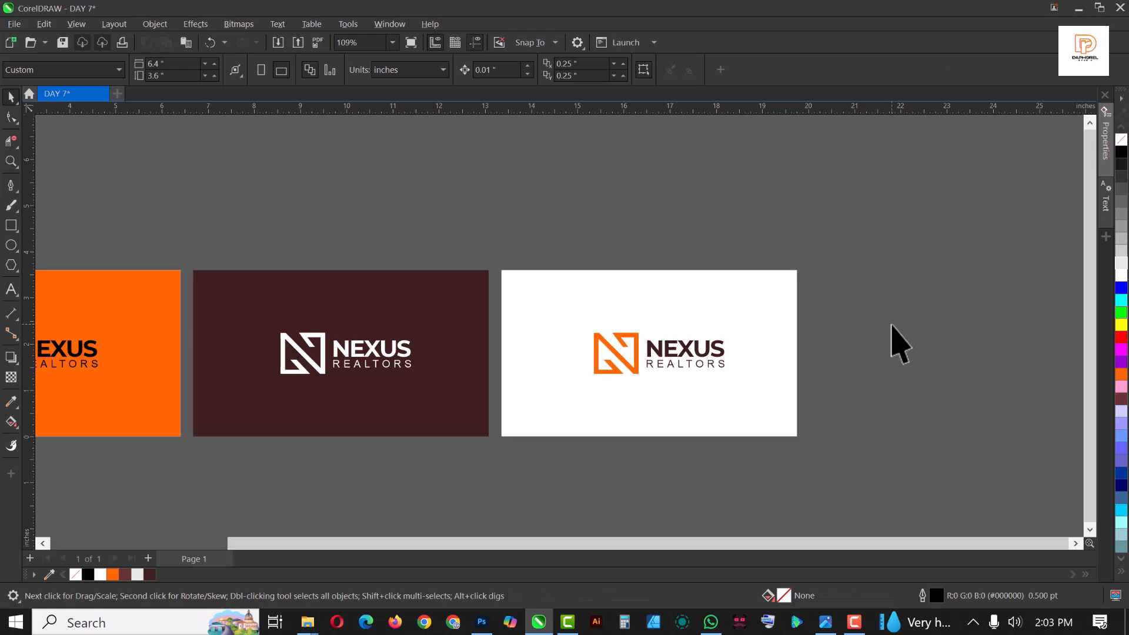
key("F4")
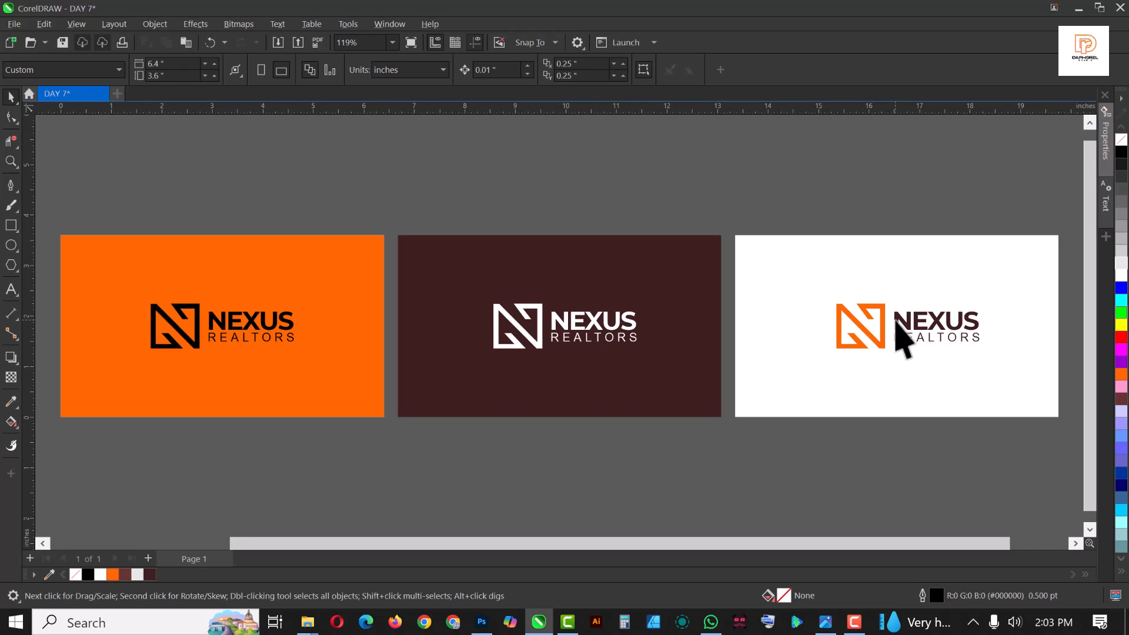